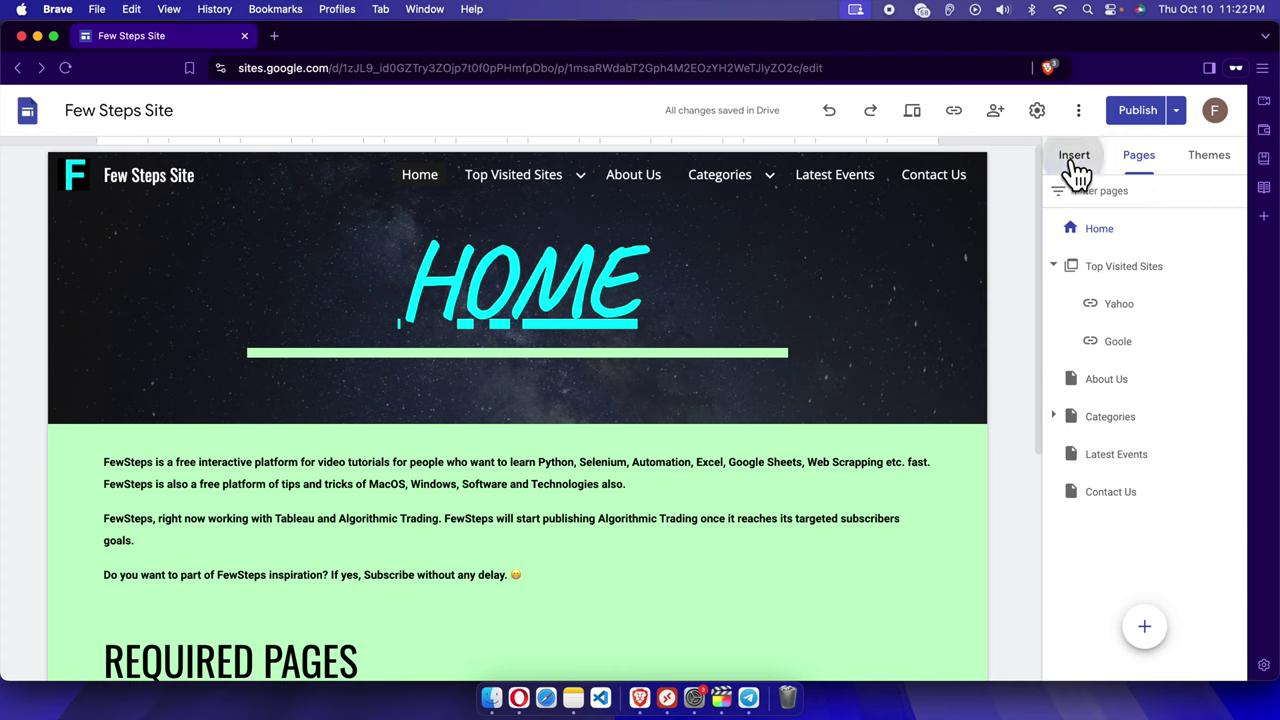
# Open the About Us page from the site's Pages list.
pyautogui.click(1074, 168)
pyautogui.click(1146, 172)
pyautogui.click(1204, 170)
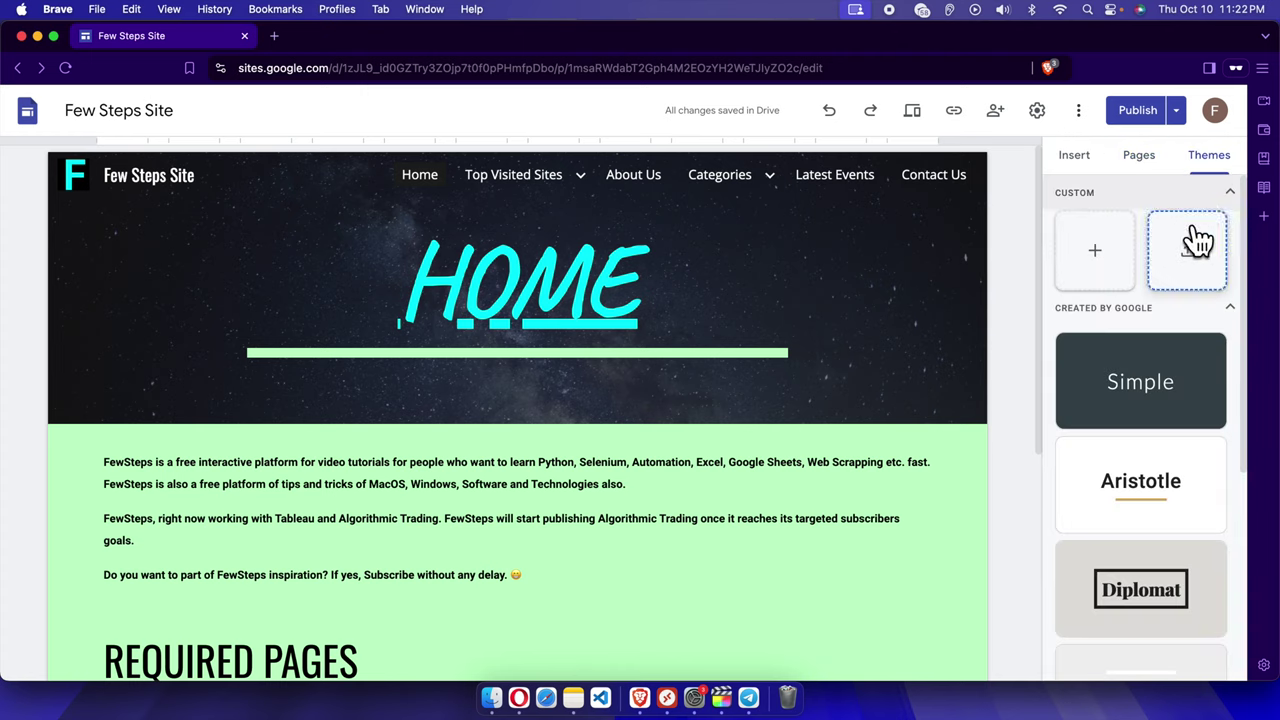
pyautogui.click(1146, 168)
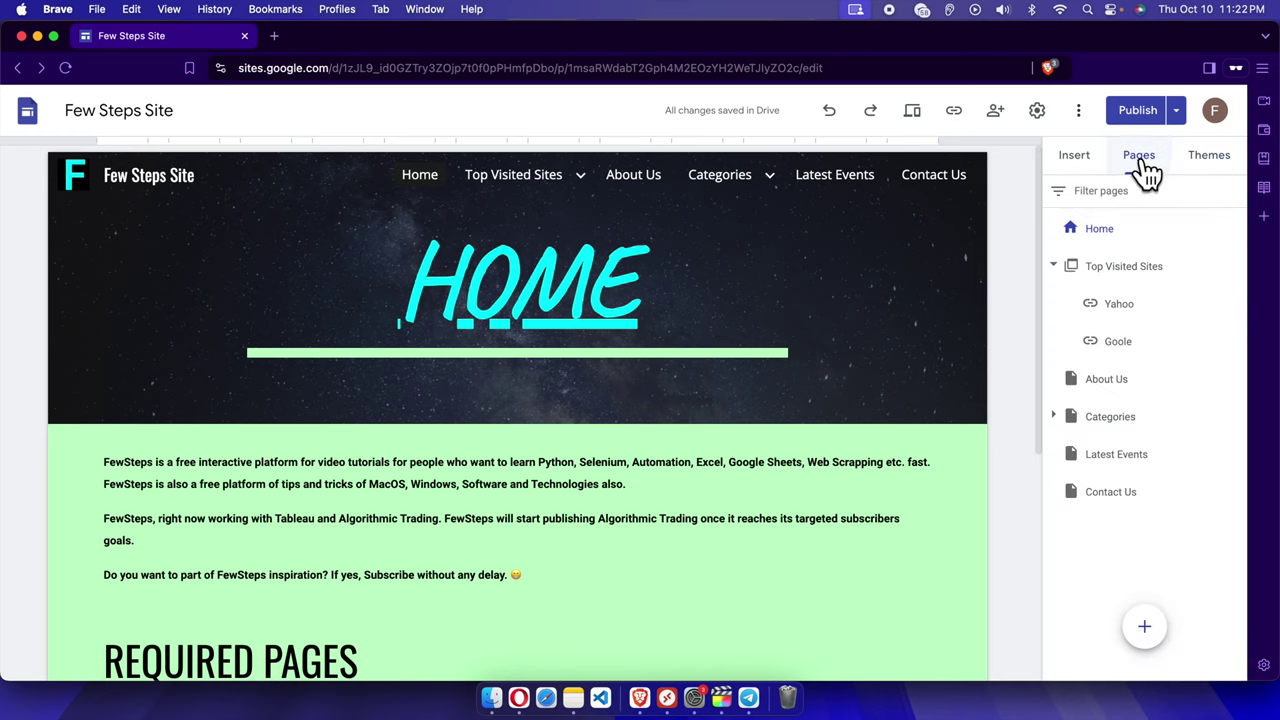
pyautogui.click(1112, 393)
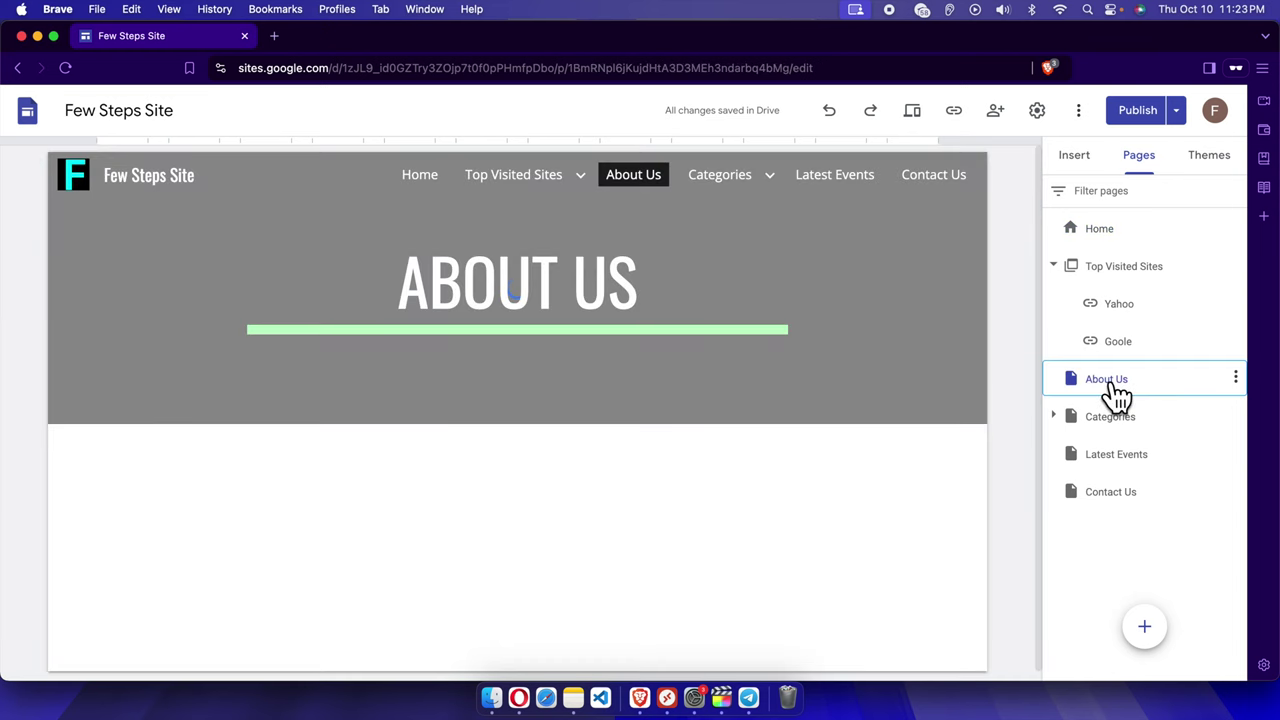
# Insert an empty text box just below the ABOUT US banner.
pyautogui.scroll(-1, 722, 476)
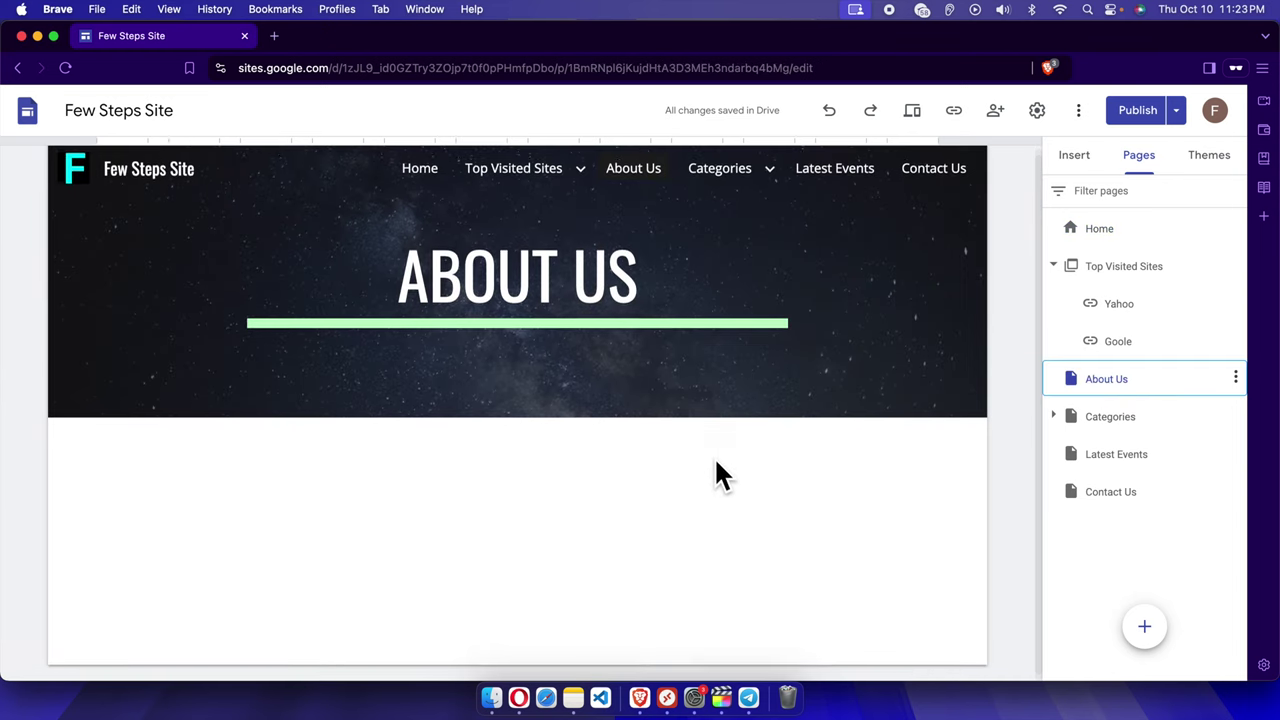
pyautogui.click(1076, 162)
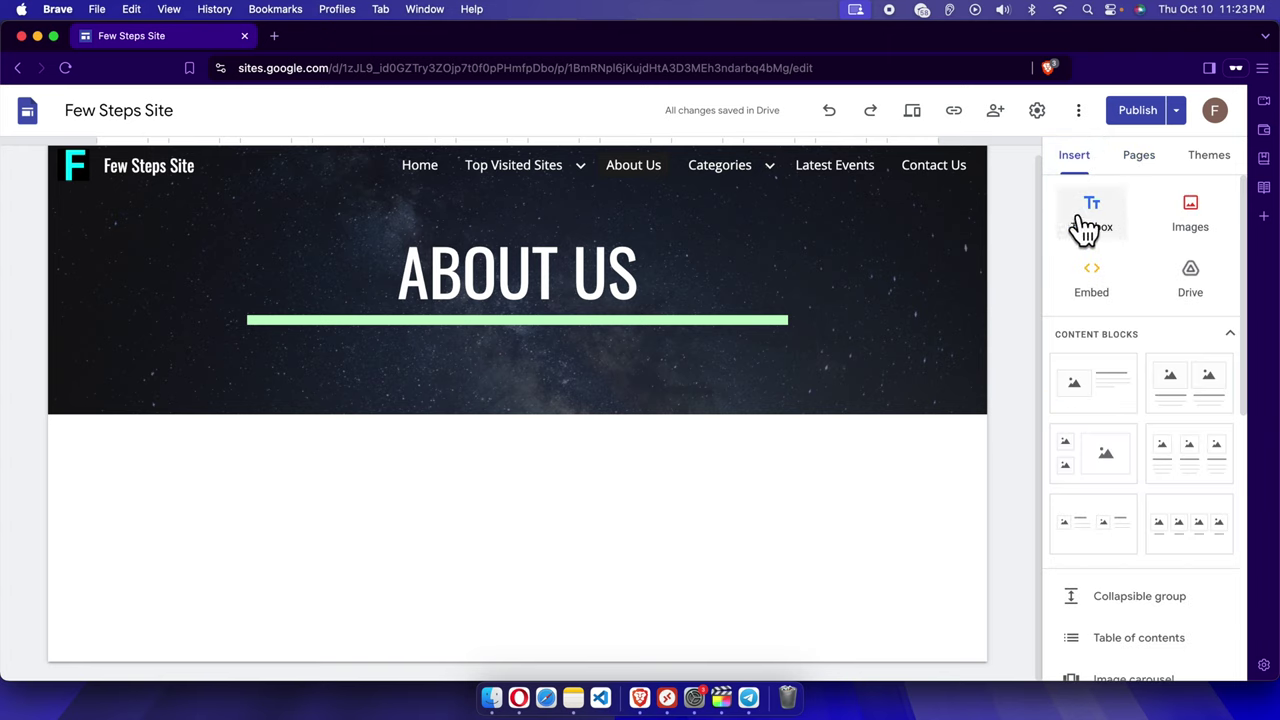
pyautogui.click(206, 500)
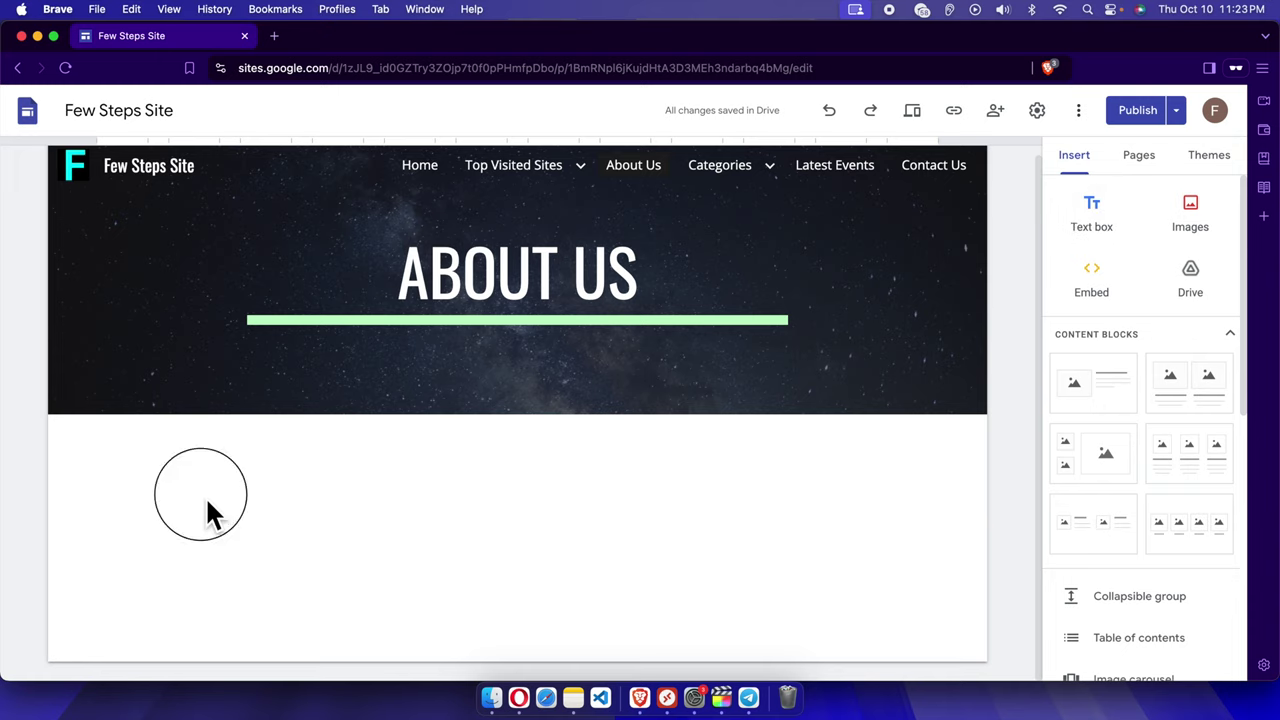
pyautogui.click(205, 496)
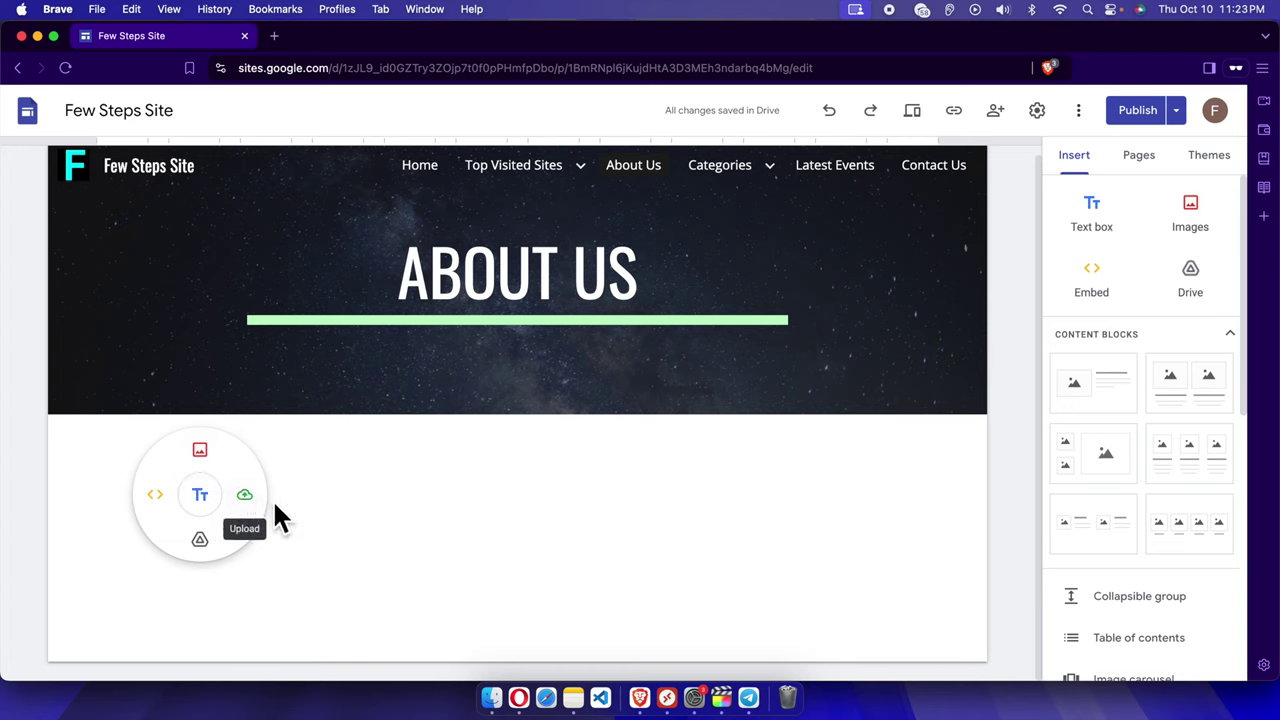
pyautogui.click(200, 497)
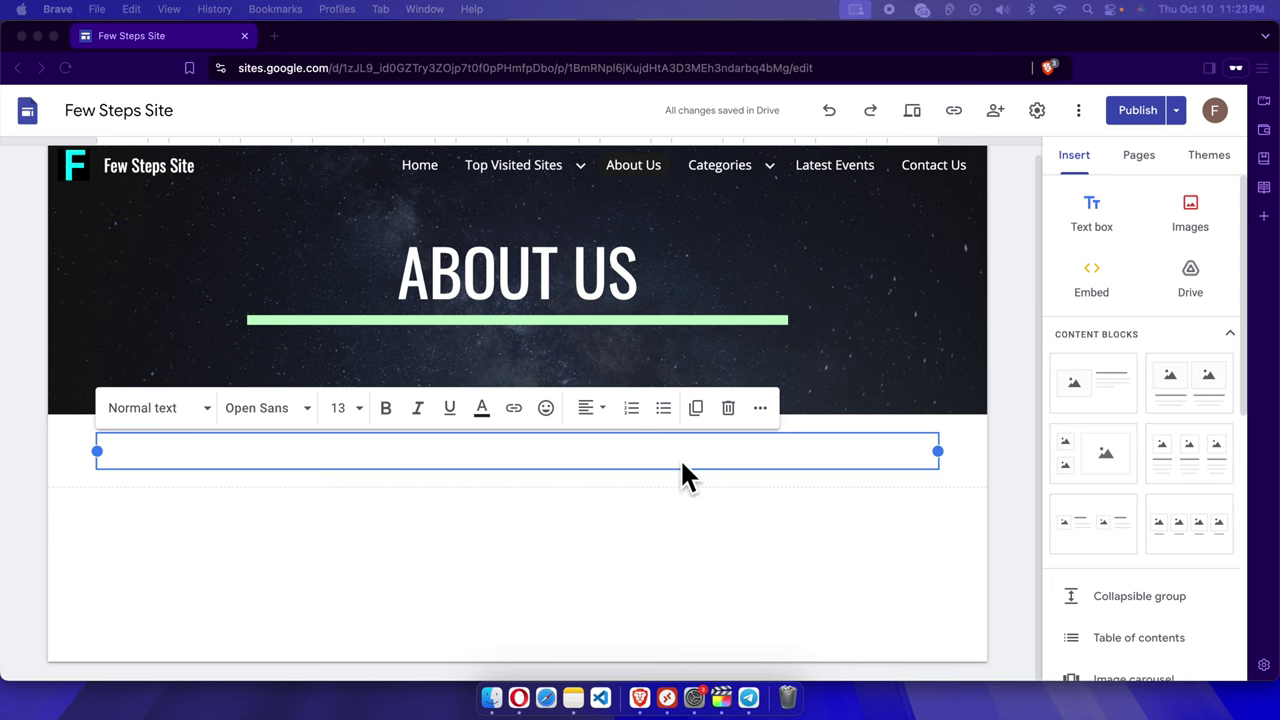
# Paste the FewSteps intro paragraph into the new text box.
pyautogui.click(291, 456)
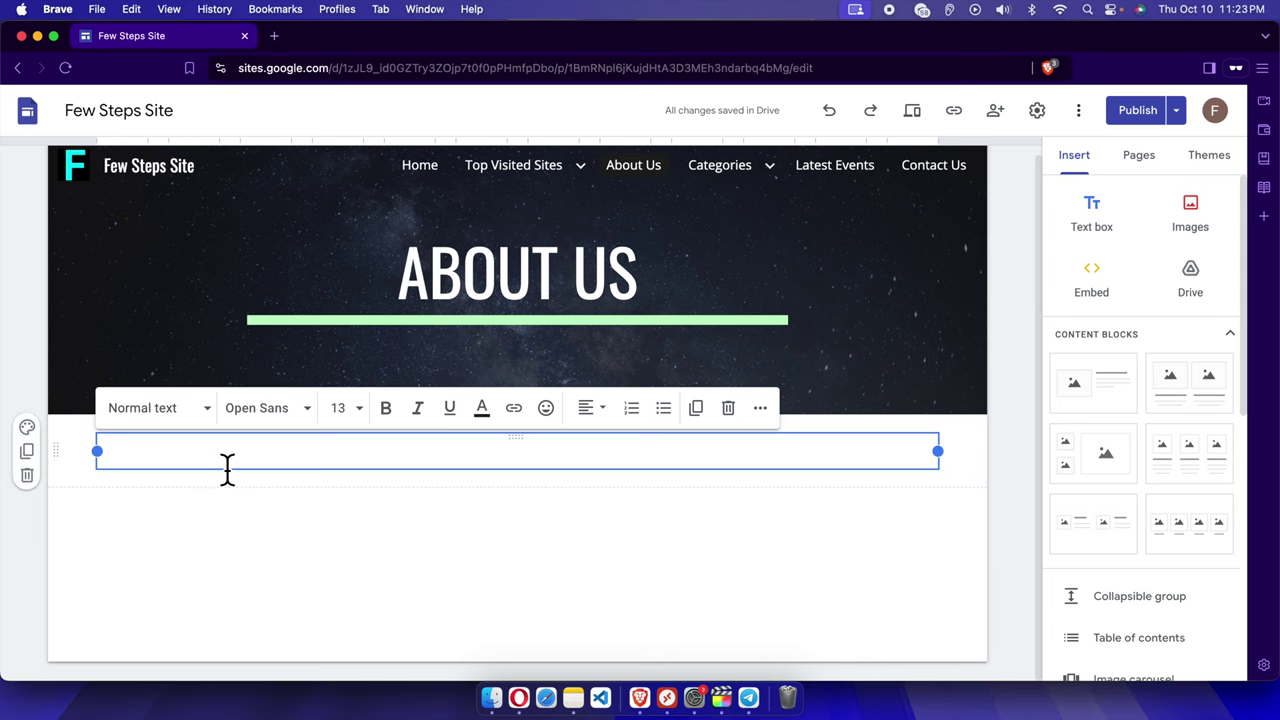
pyautogui.write('FewSteps was born out of a passion for helping people learn new skills efficiently and effectively. We believe that everyone deserves access to quality education, regardless of their background or experience level. Our mission is to provide a free, interactive platform where learners can discover, explore, and master a wide range of topics, from programming to productivity tools.')
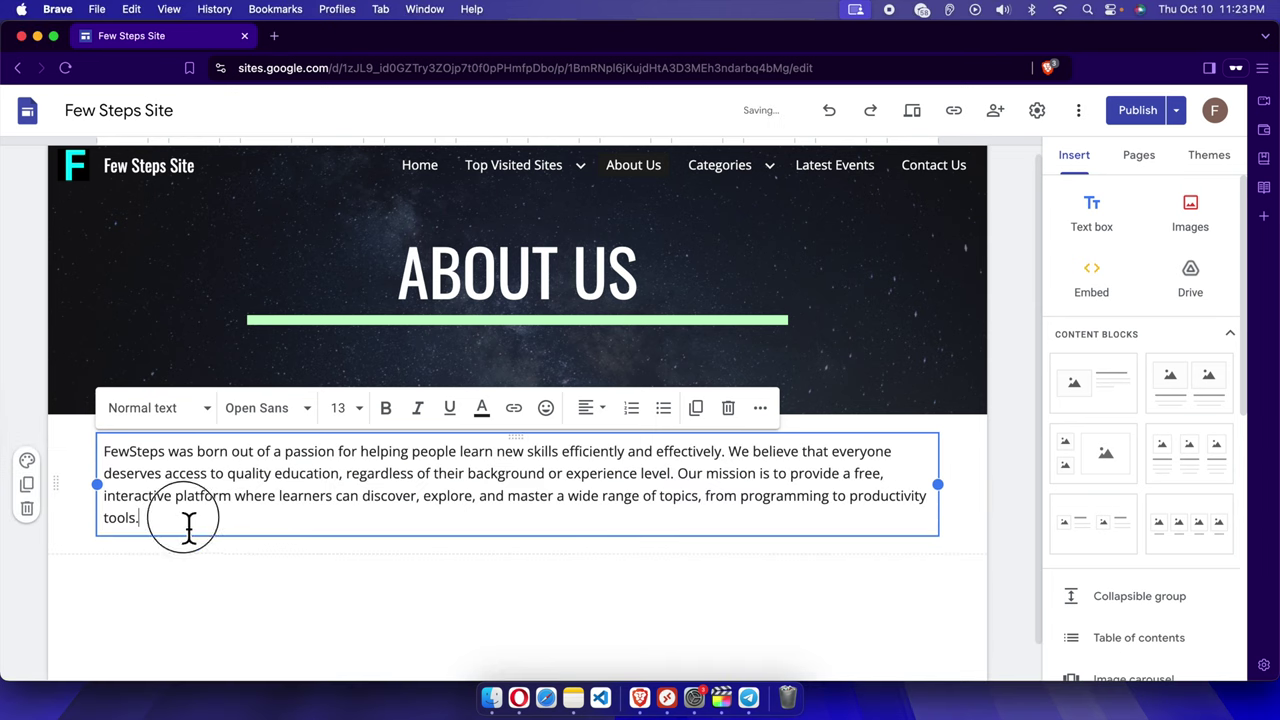
pyautogui.moveTo(186, 523); pyautogui.dragTo(106, 455)
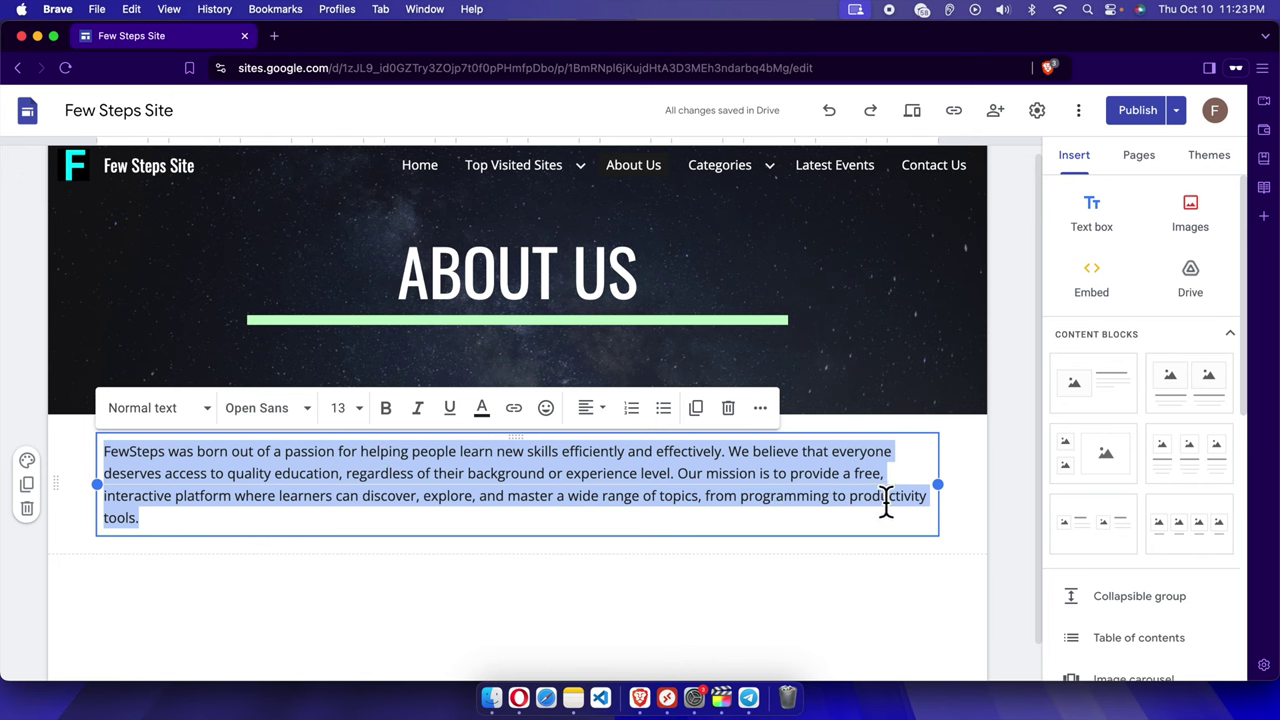
pyautogui.click(167, 533)
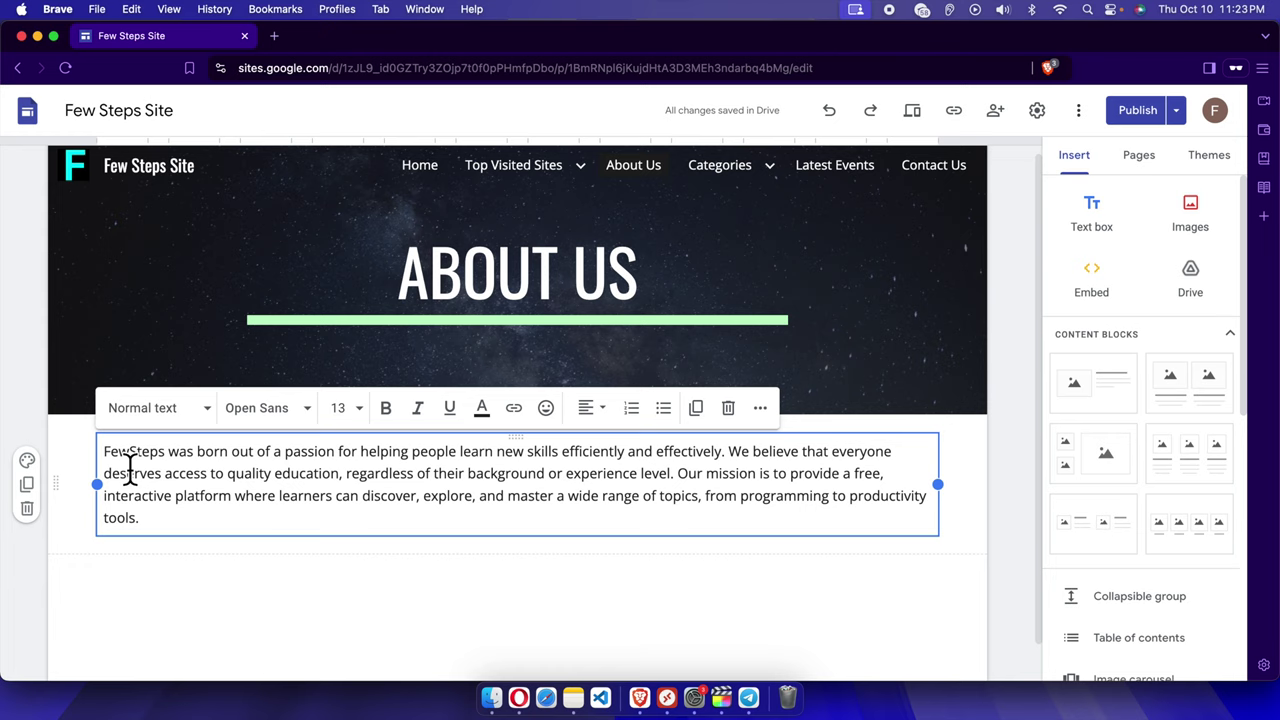
pyautogui.click(203, 580)
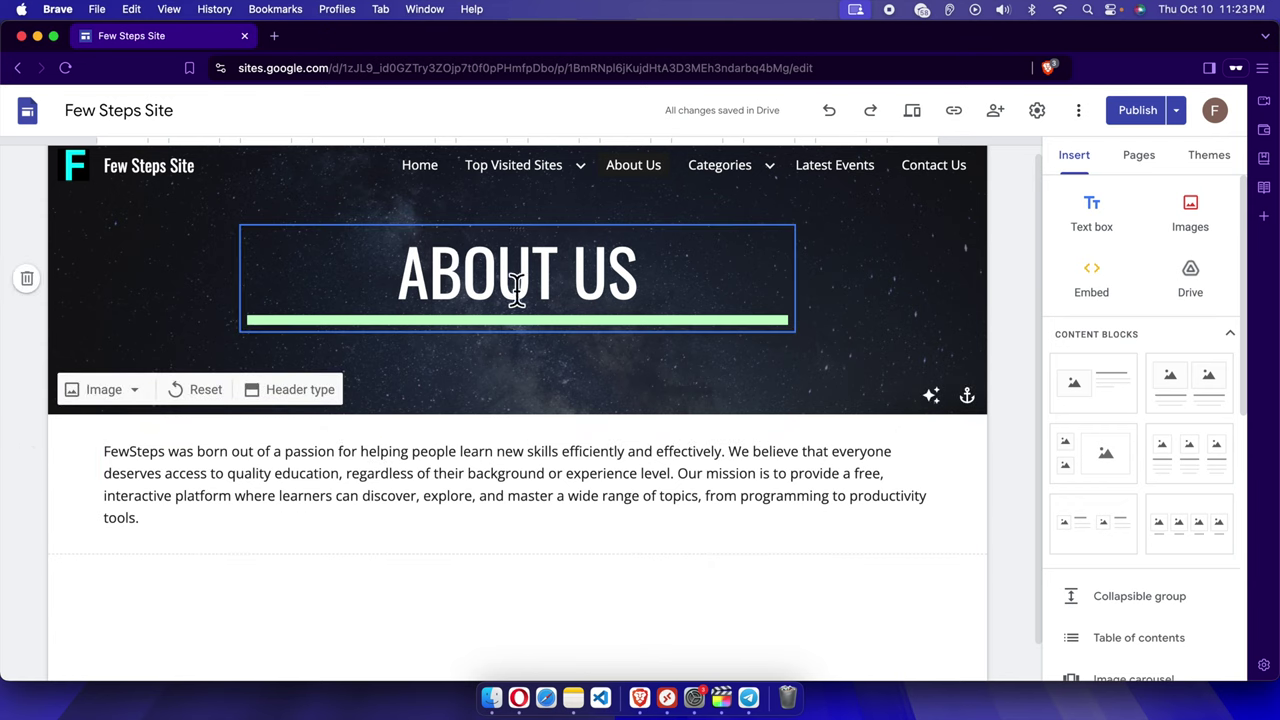
# Change the ABOUT US banner title from Title to Heading style.
pyautogui.click(431, 283)
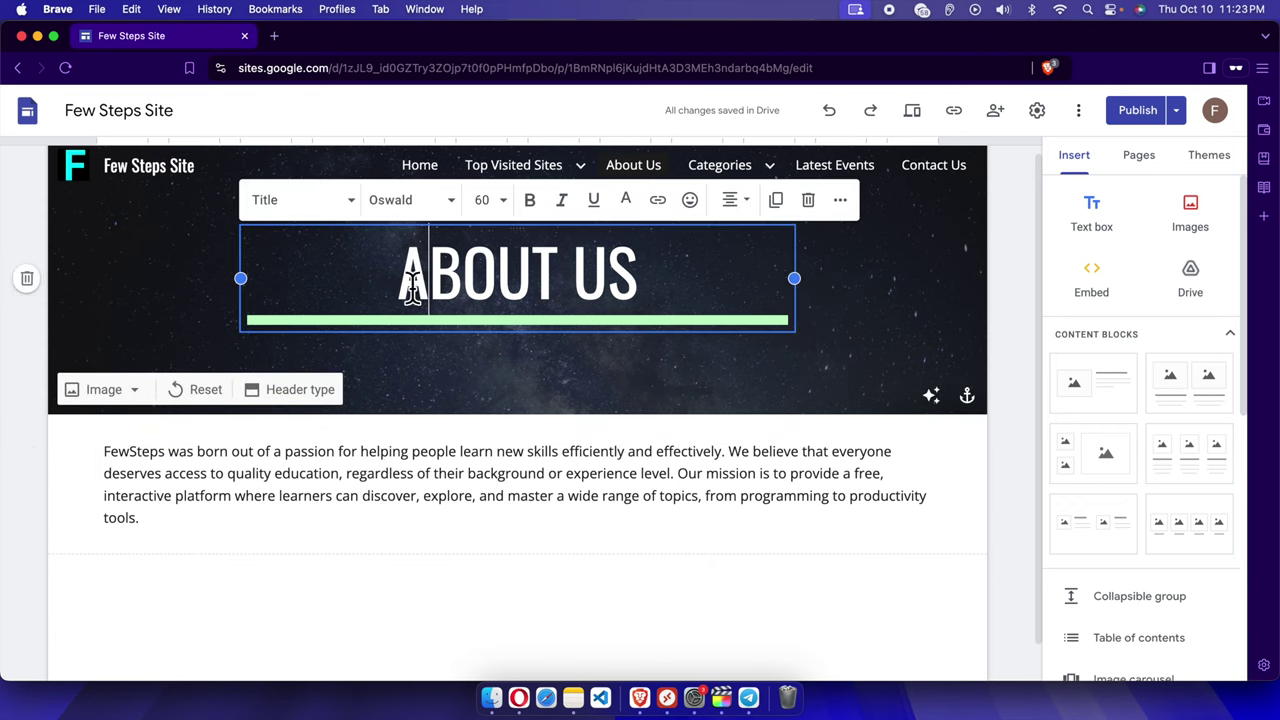
pyautogui.moveTo(405, 284); pyautogui.dragTo(643, 287)
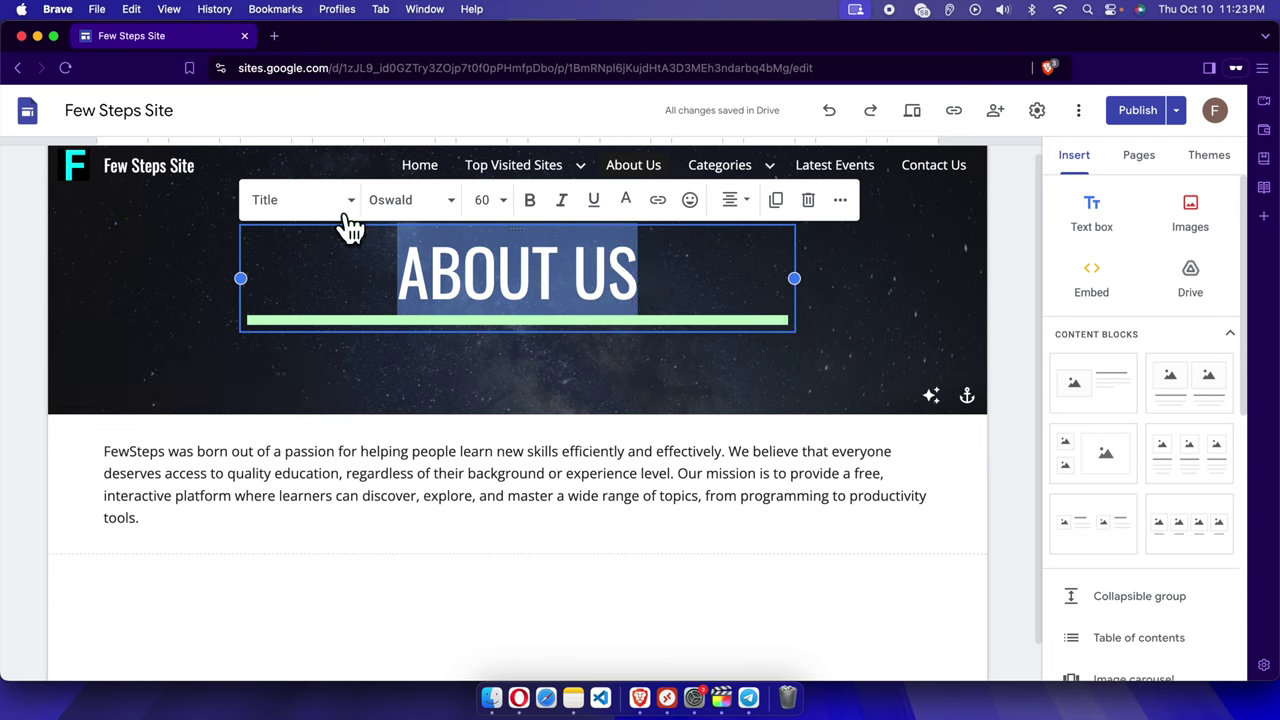
pyautogui.click(775, 366)
pyautogui.moveTo(677, 294); pyautogui.dragTo(383, 294)
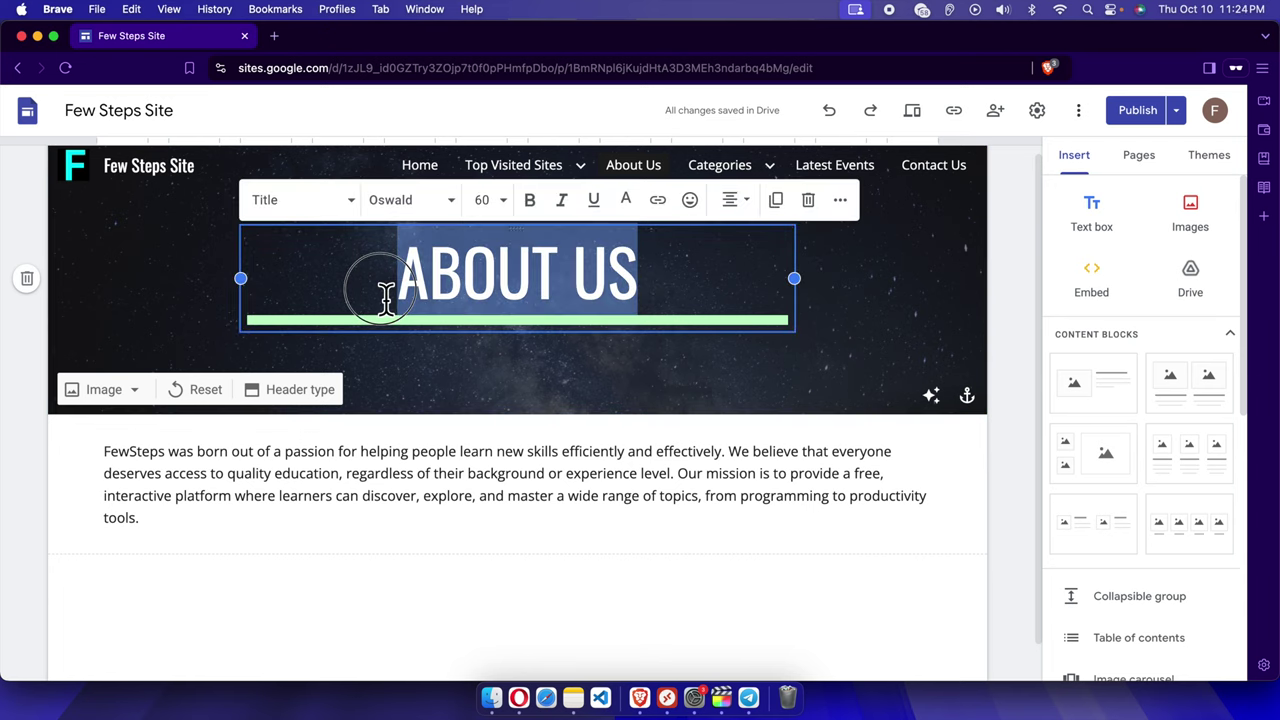
pyautogui.click(350, 208)
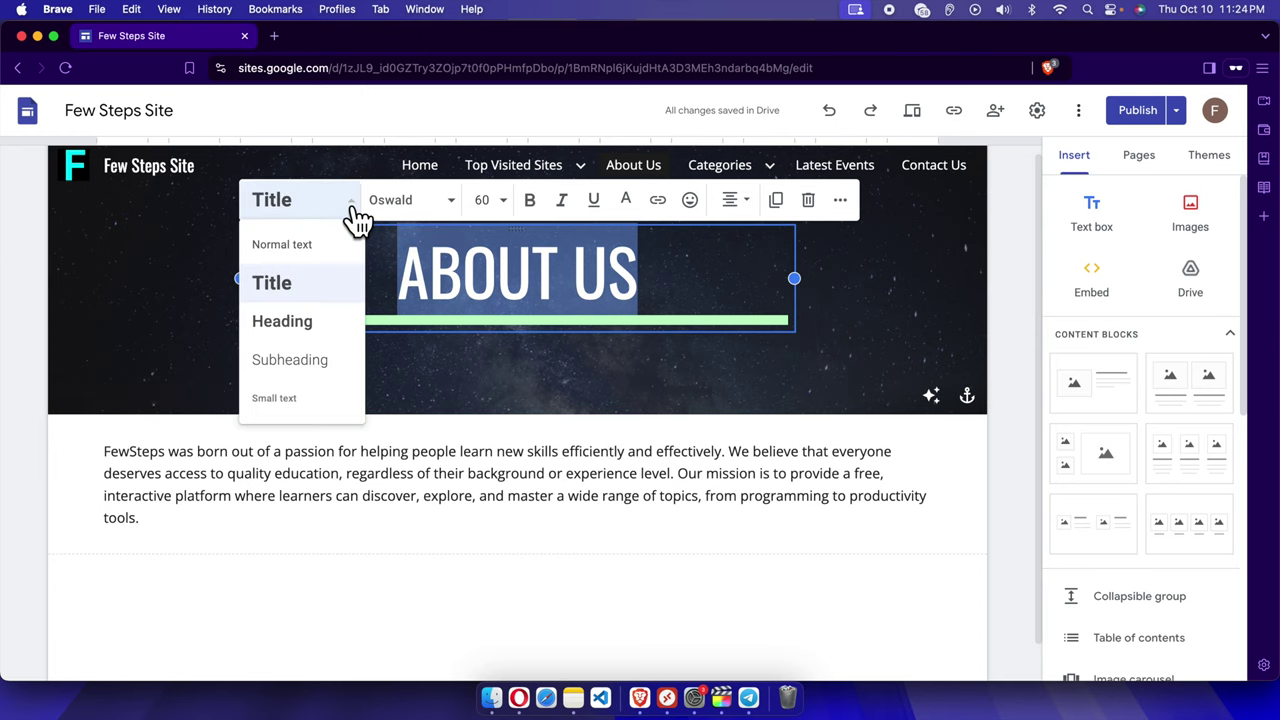
pyautogui.click(308, 335)
# Try the Title only header type, then undo it to keep the starry image header.
pyautogui.click(560, 370)
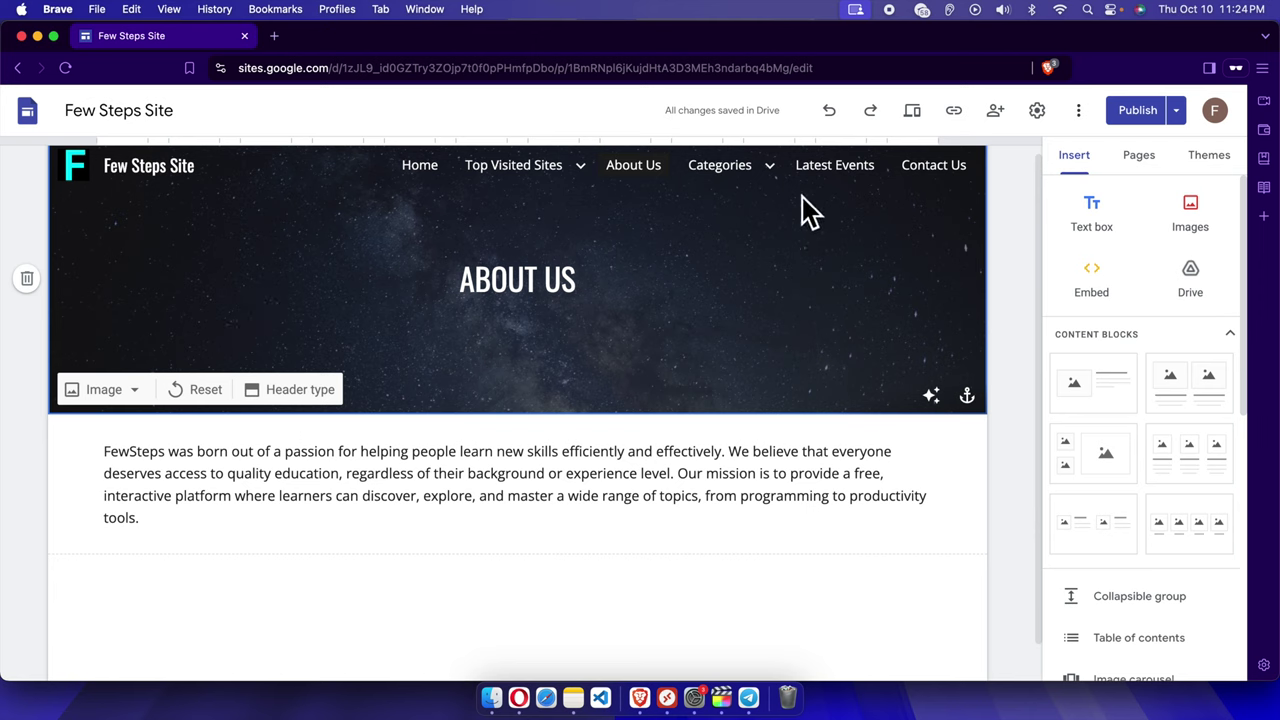
pyautogui.click(297, 395)
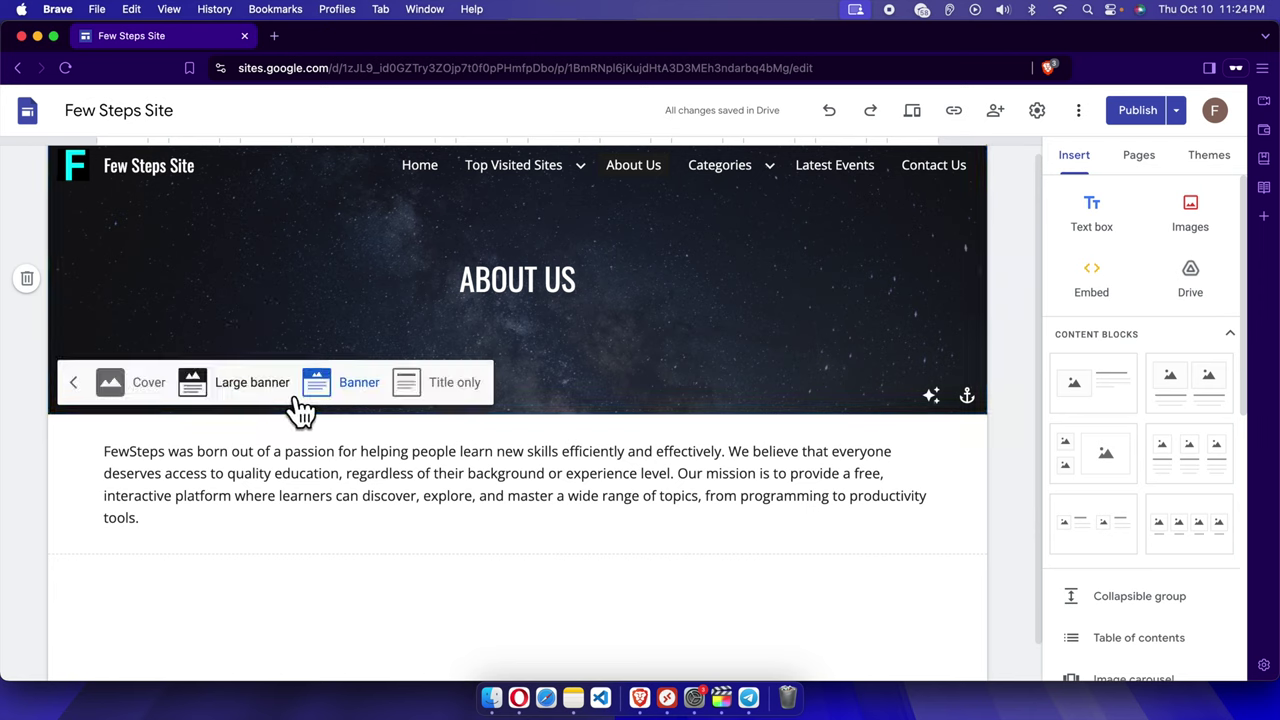
pyautogui.click(445, 395)
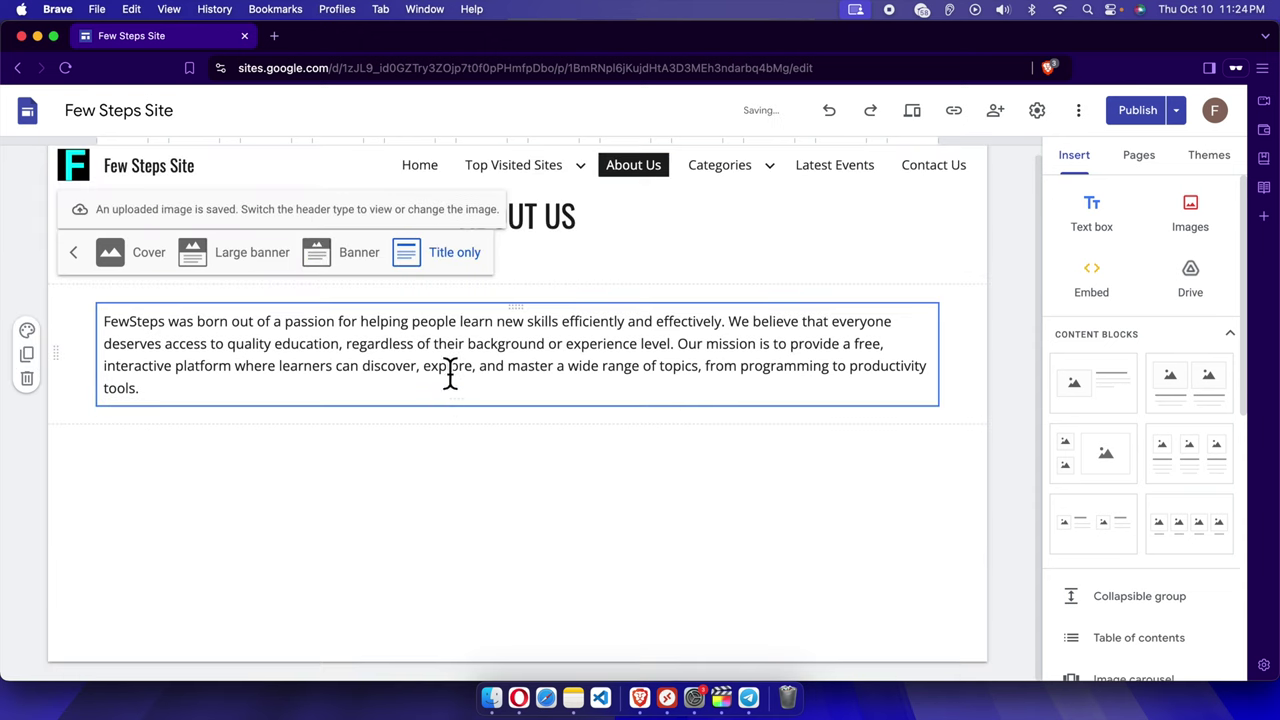
pyautogui.click(633, 450)
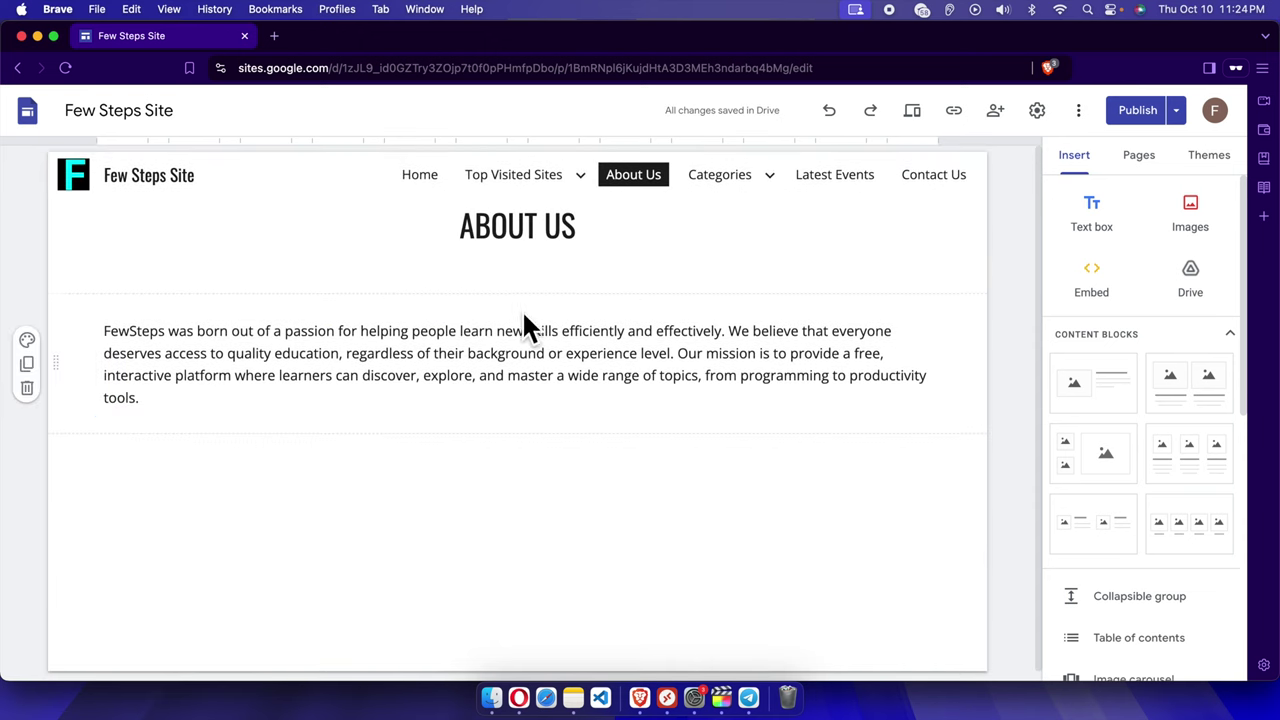
pyautogui.press('super+z')
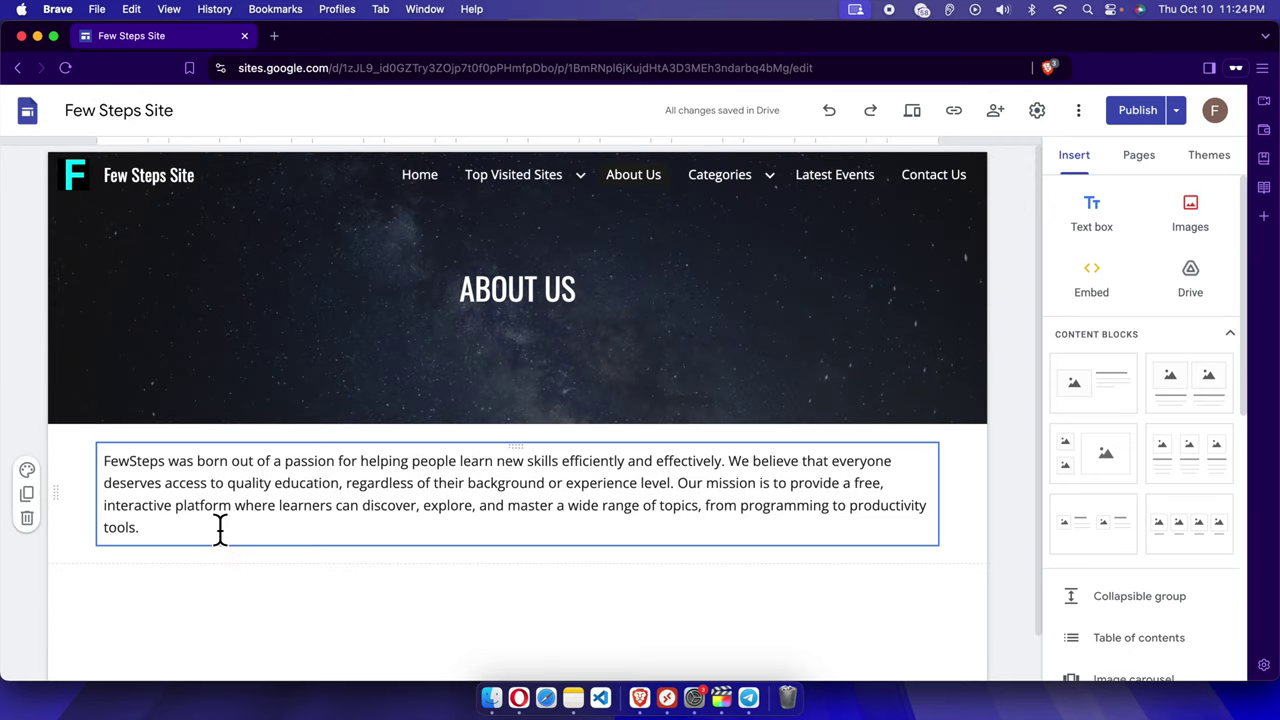
# Insert a second empty text box below the FewSteps intro paragraph.
pyautogui.moveTo(220, 530); pyautogui.dragTo(89, 468)
pyautogui.click(82, 460)
pyautogui.moveTo(157, 543); pyautogui.dragTo(89, 463)
pyautogui.click(87, 460)
pyautogui.scroll(-1, 551, 563)
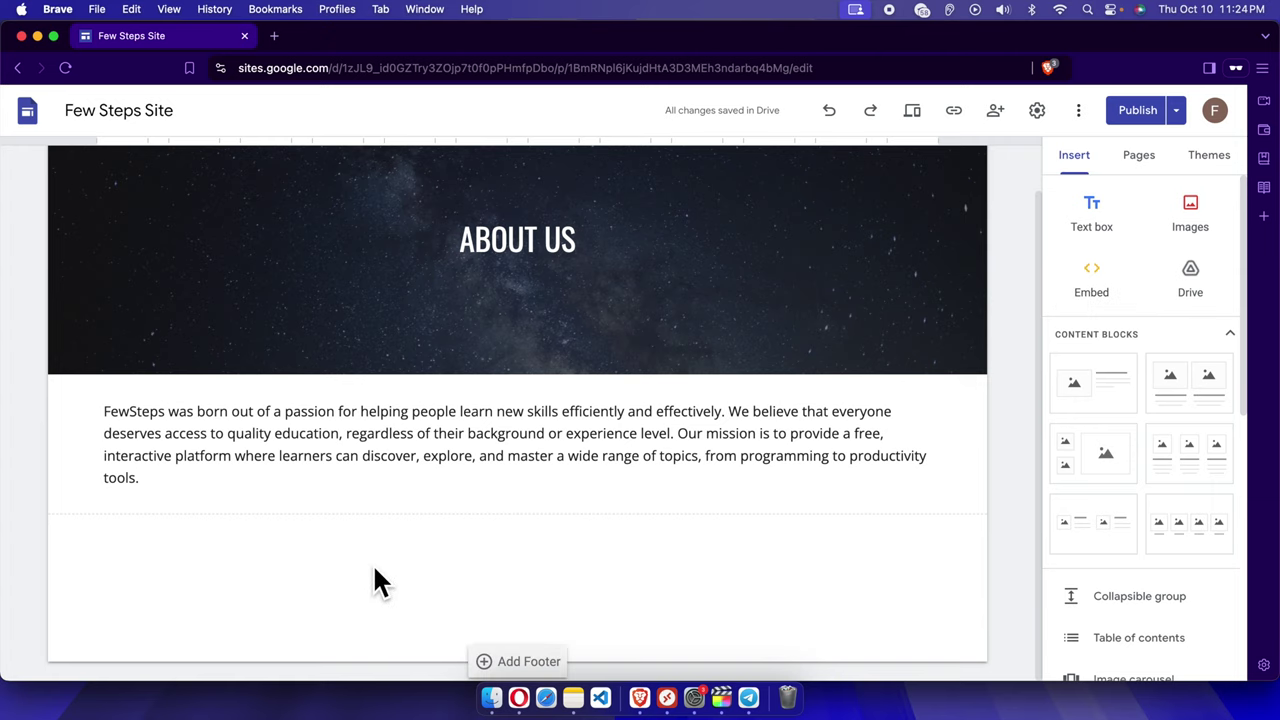
pyautogui.doubleClick(122, 541)
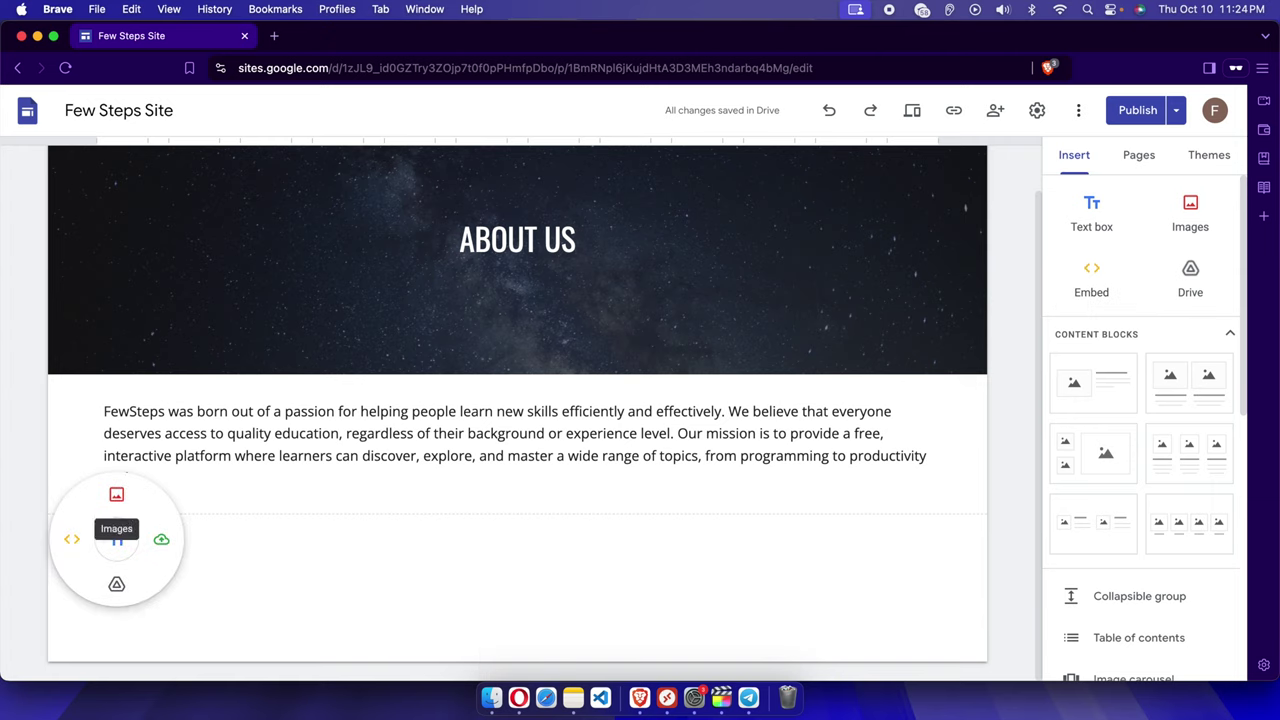
pyautogui.click(1094, 214)
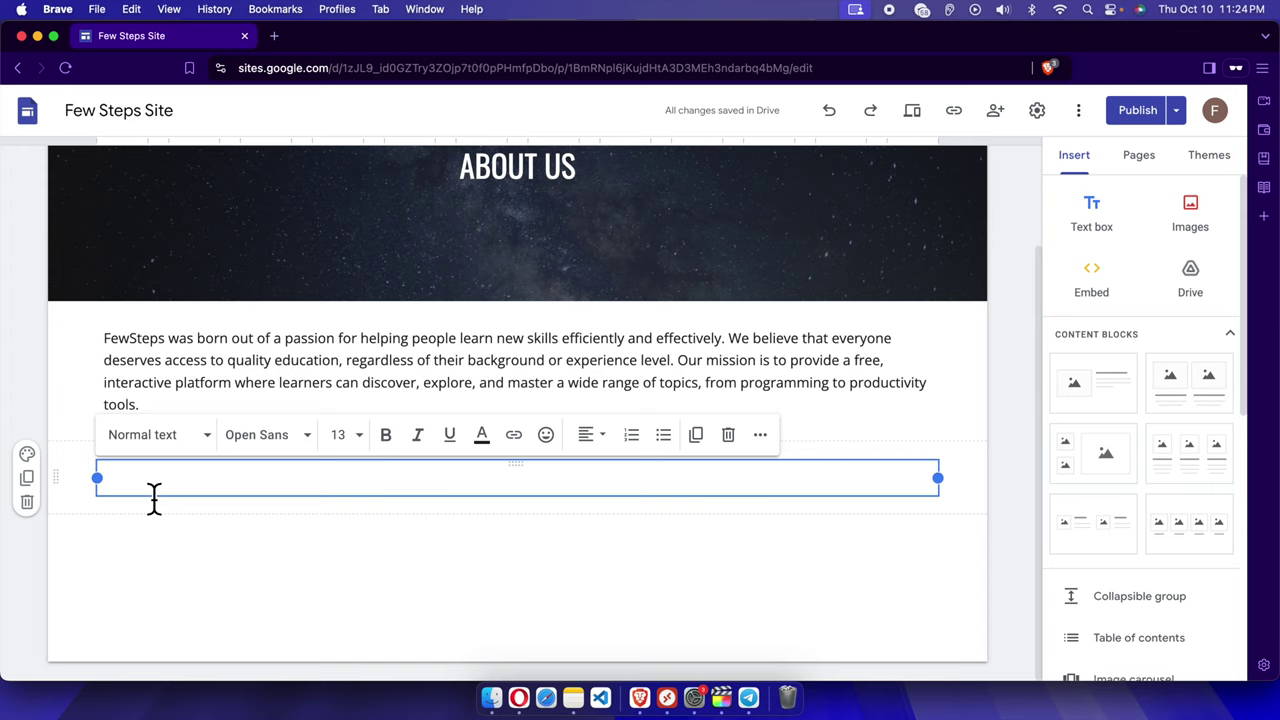
# Type 'Meet Our Team:' and paste the team description paragraph beneath it.
pyautogui.write('Meet Our Team:')
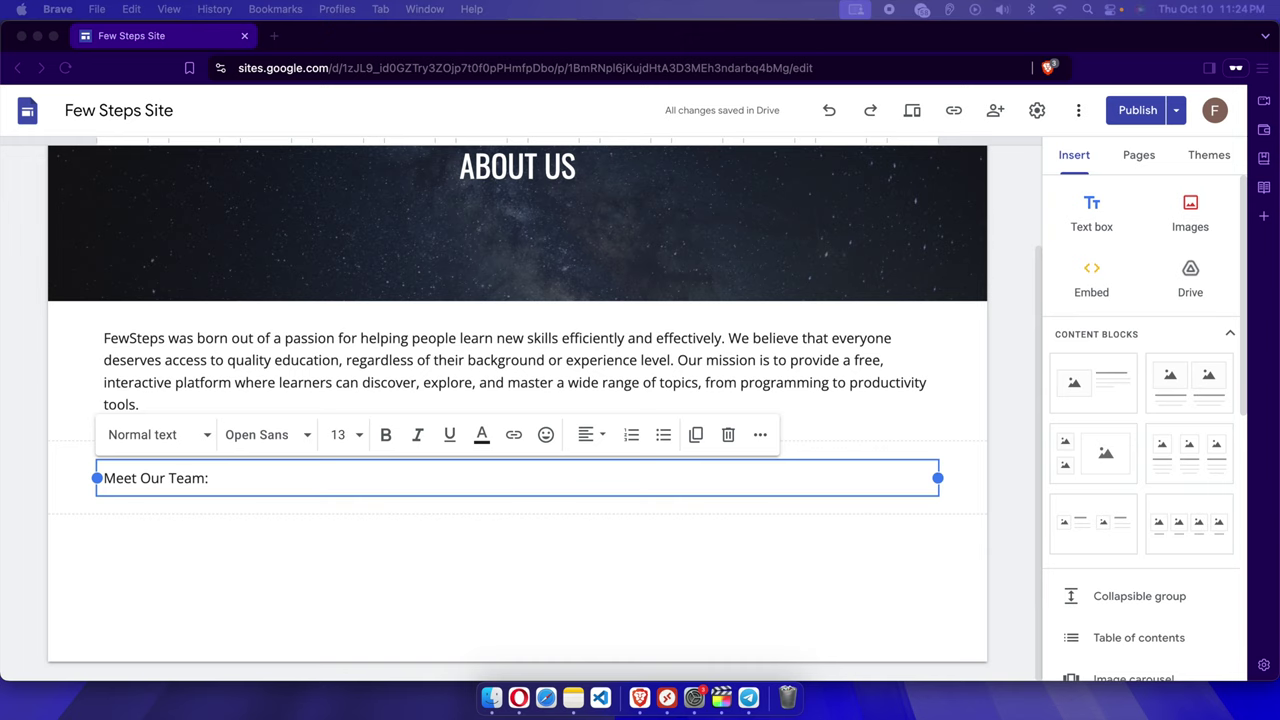
pyautogui.click(249, 483)
pyautogui.press('Return')
pyautogui.press('Return')
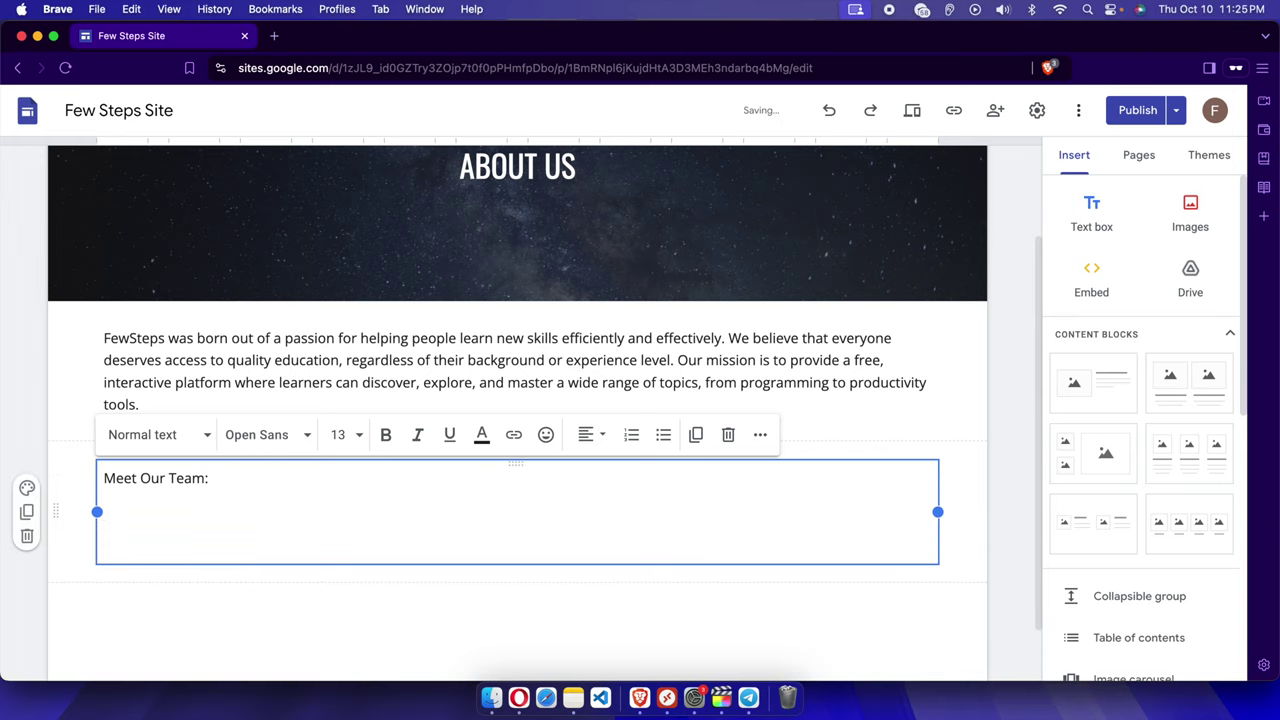
pyautogui.press('BackSpace')
pyautogui.write('Our team is dedicated to creating engaging and informative content that empowers learners to achieve their goals. With a diverse range of expertise, we strive to offer a personalized learning experience that caters to different learning styles and preferences.')
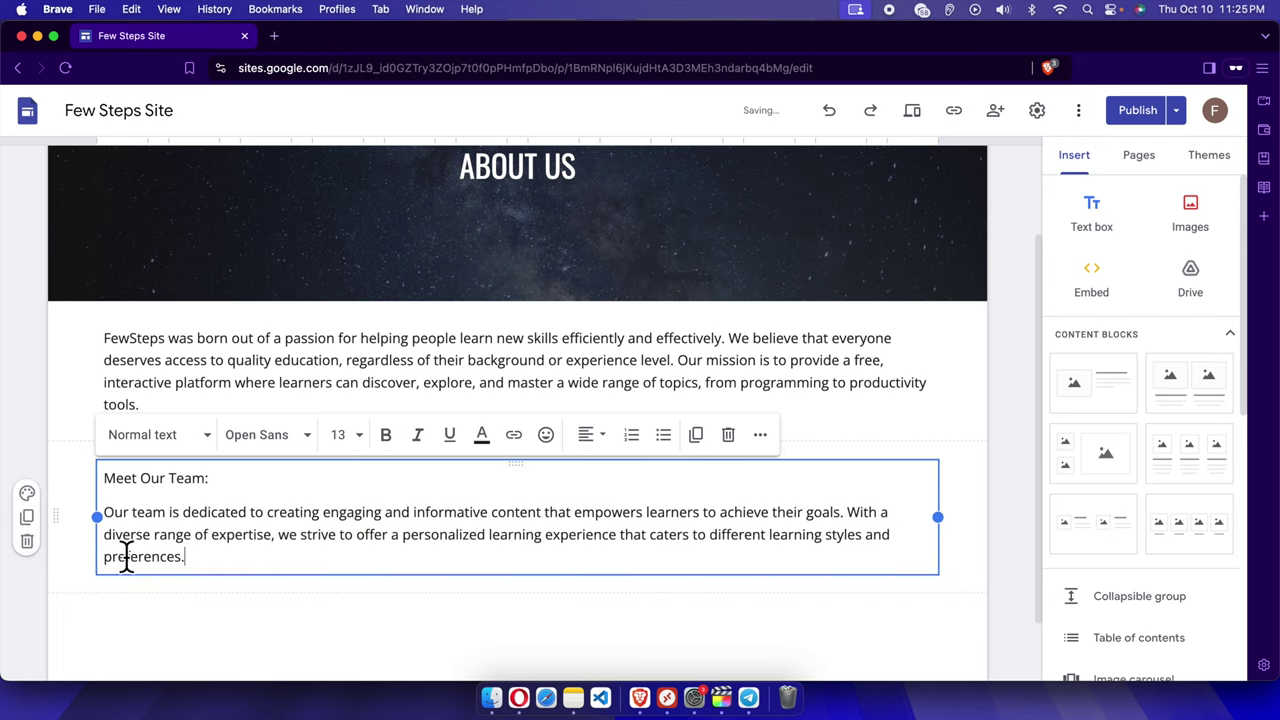
pyautogui.click(307, 646)
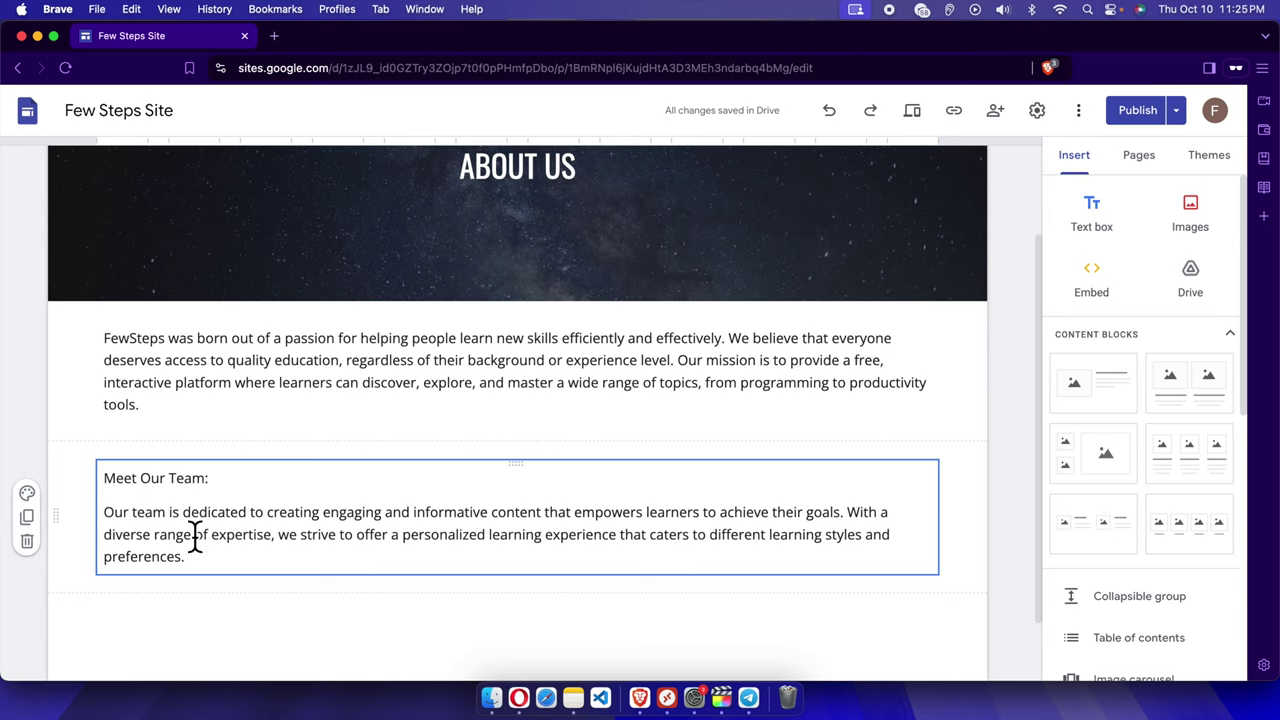
# Apply Heading style to the 'Meet Our Team:' line.
pyautogui.moveTo(224, 490); pyautogui.dragTo(121, 478)
pyautogui.moveTo(235, 490); pyautogui.dragTo(109, 480)
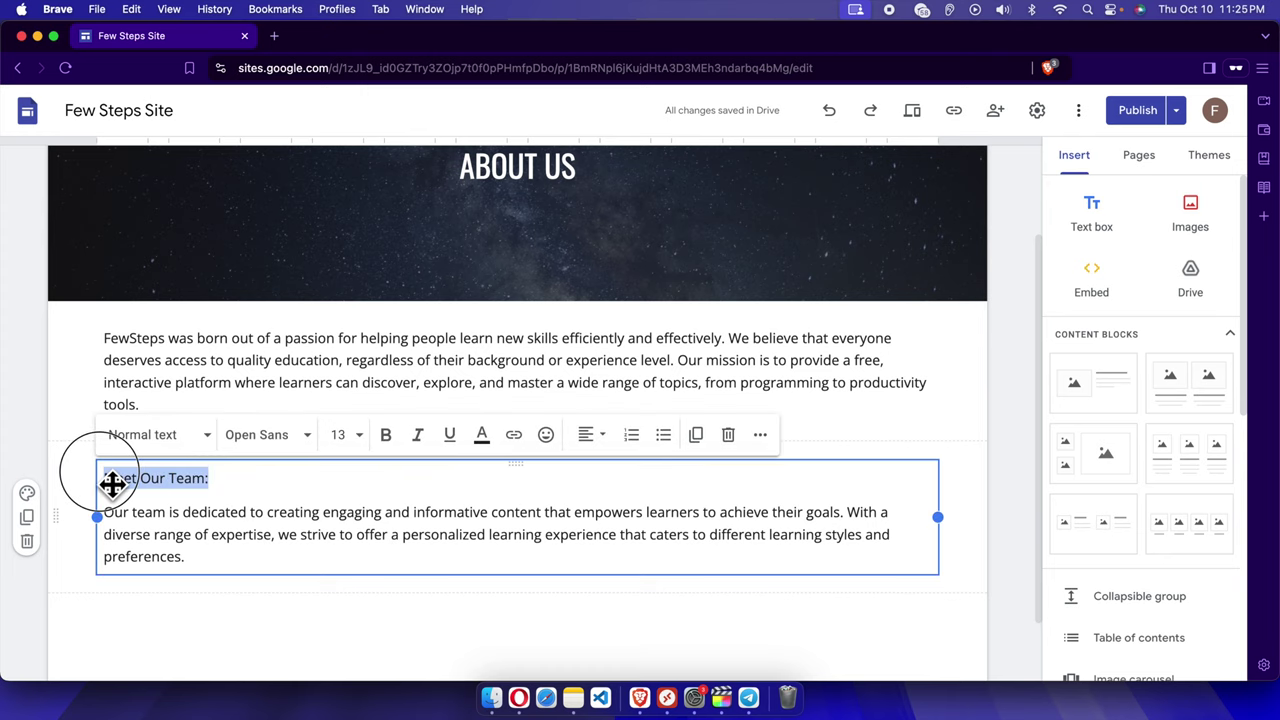
pyautogui.click(203, 436)
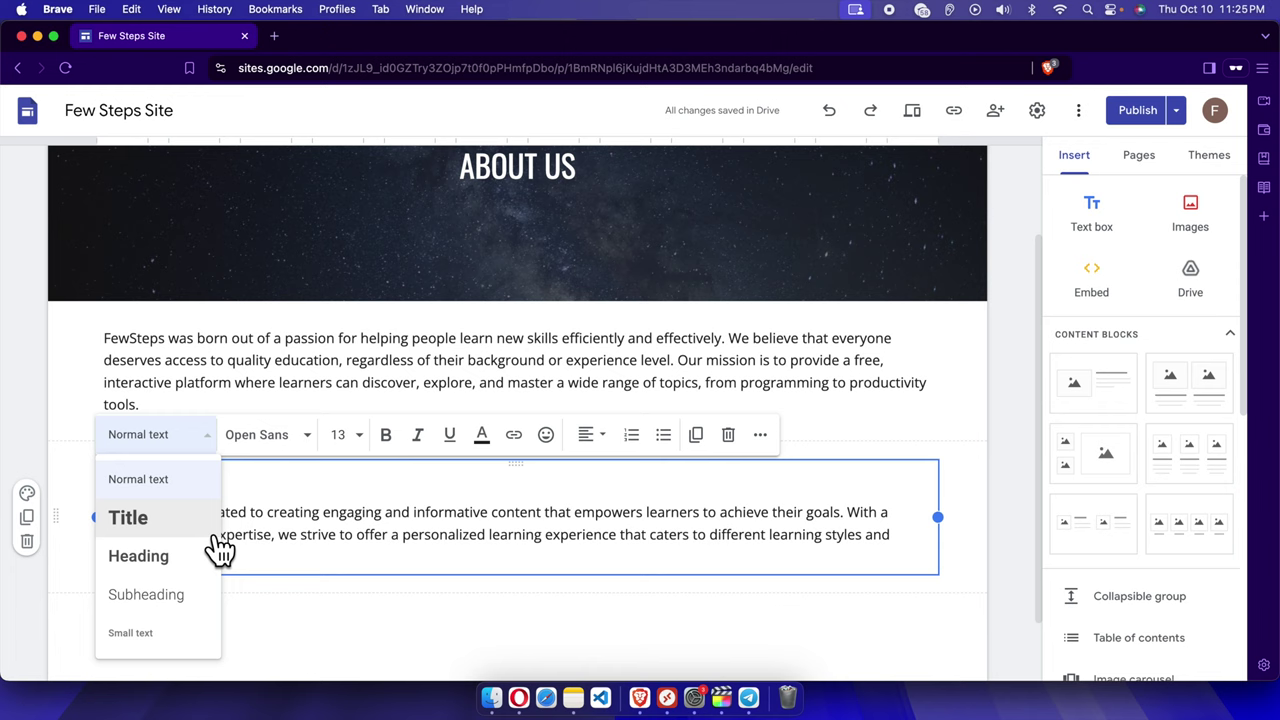
pyautogui.click(137, 572)
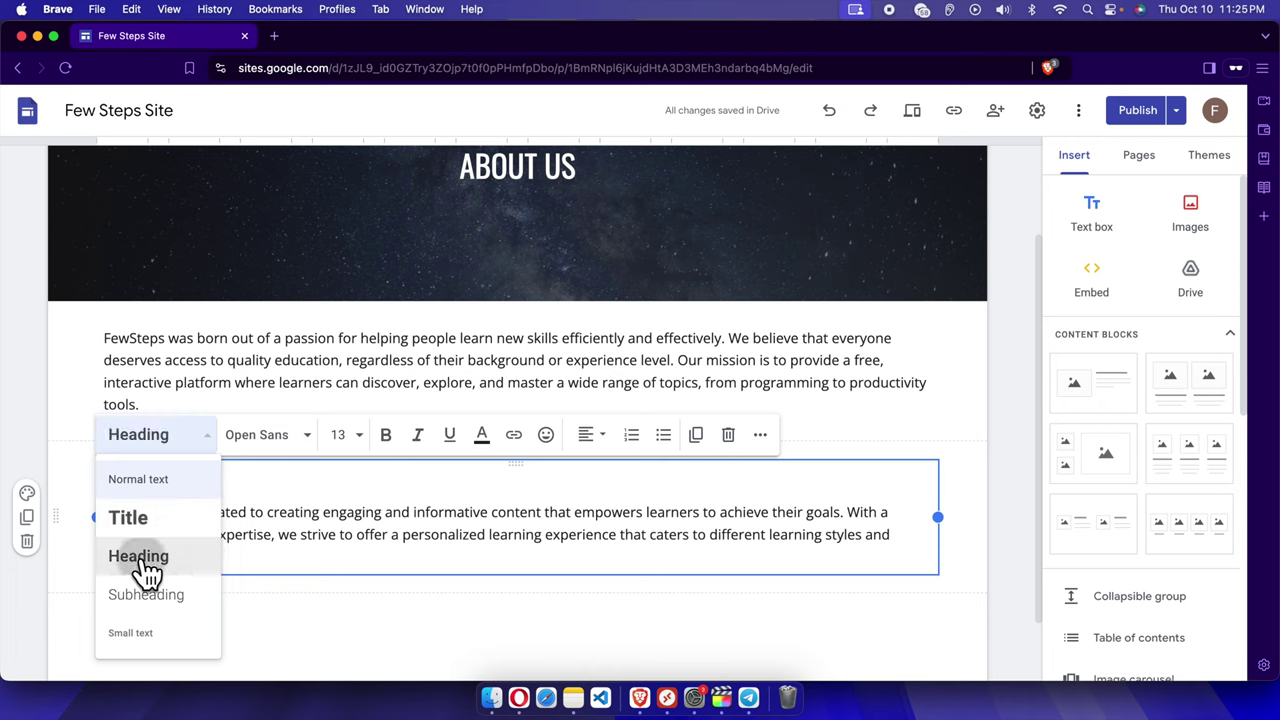
pyautogui.click(308, 560)
pyautogui.moveTo(205, 596); pyautogui.dragTo(86, 543)
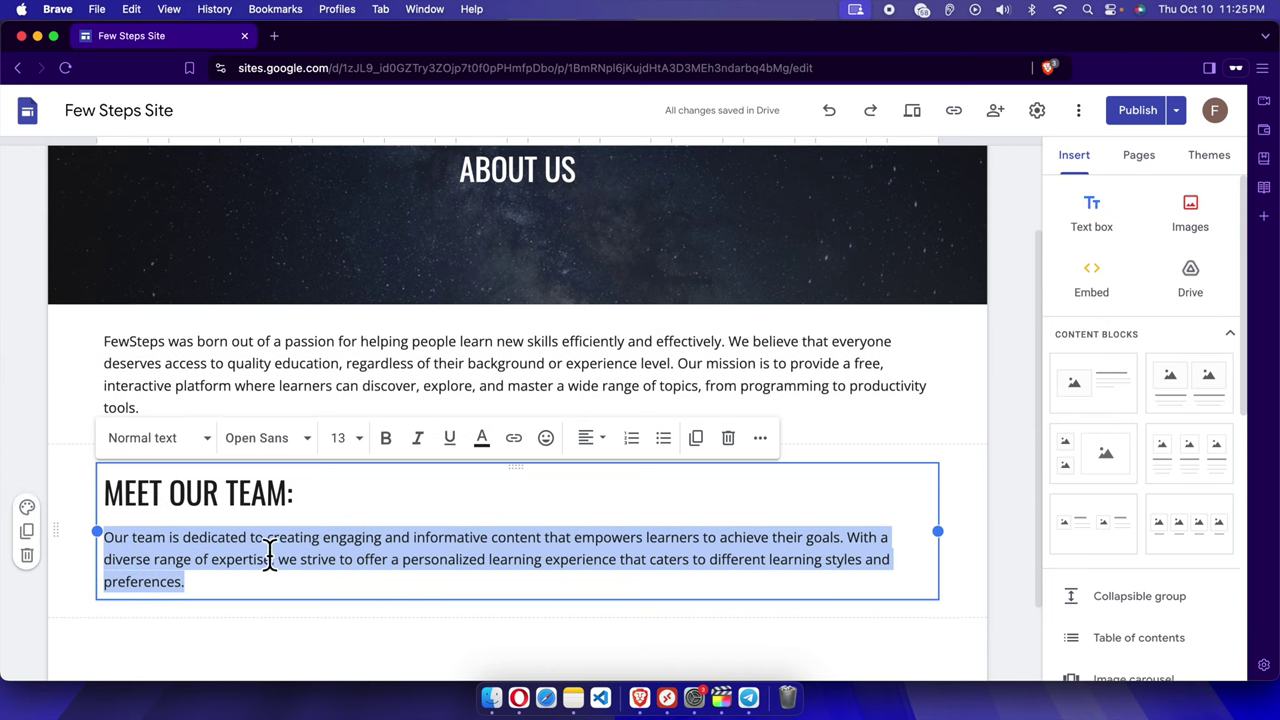
pyautogui.moveTo(290, 505); pyautogui.dragTo(103, 521)
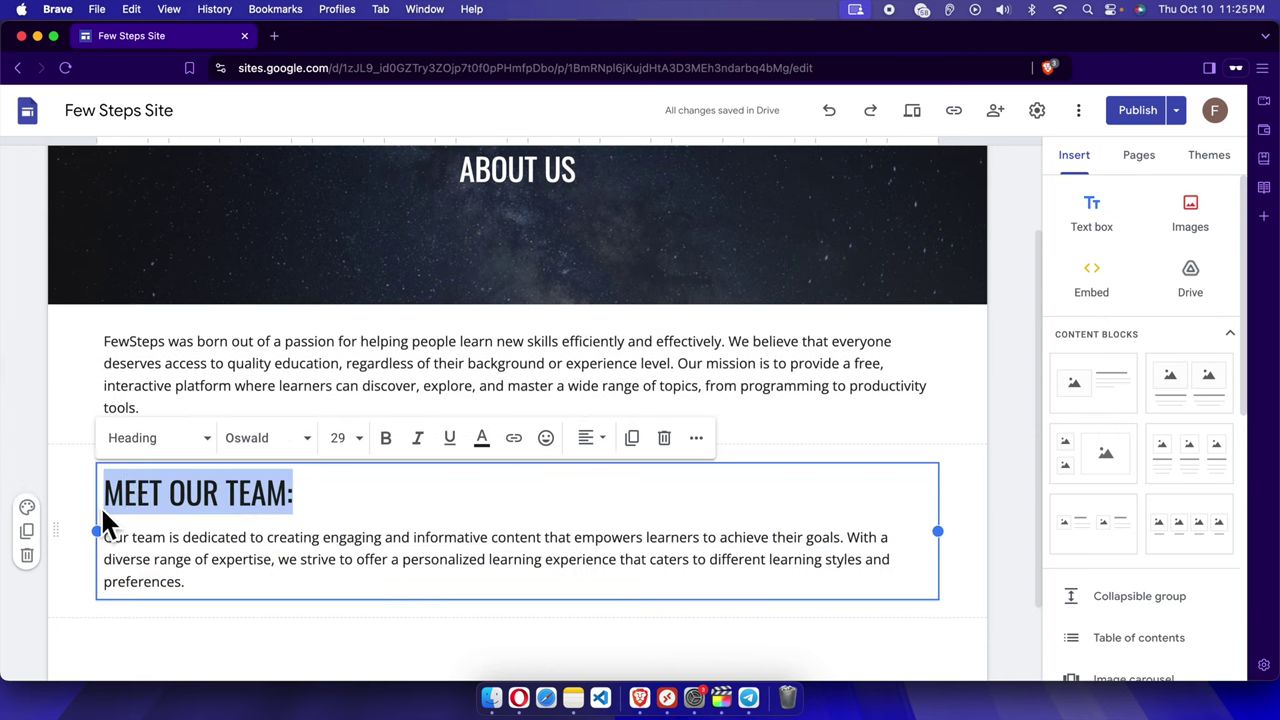
pyautogui.click(203, 447)
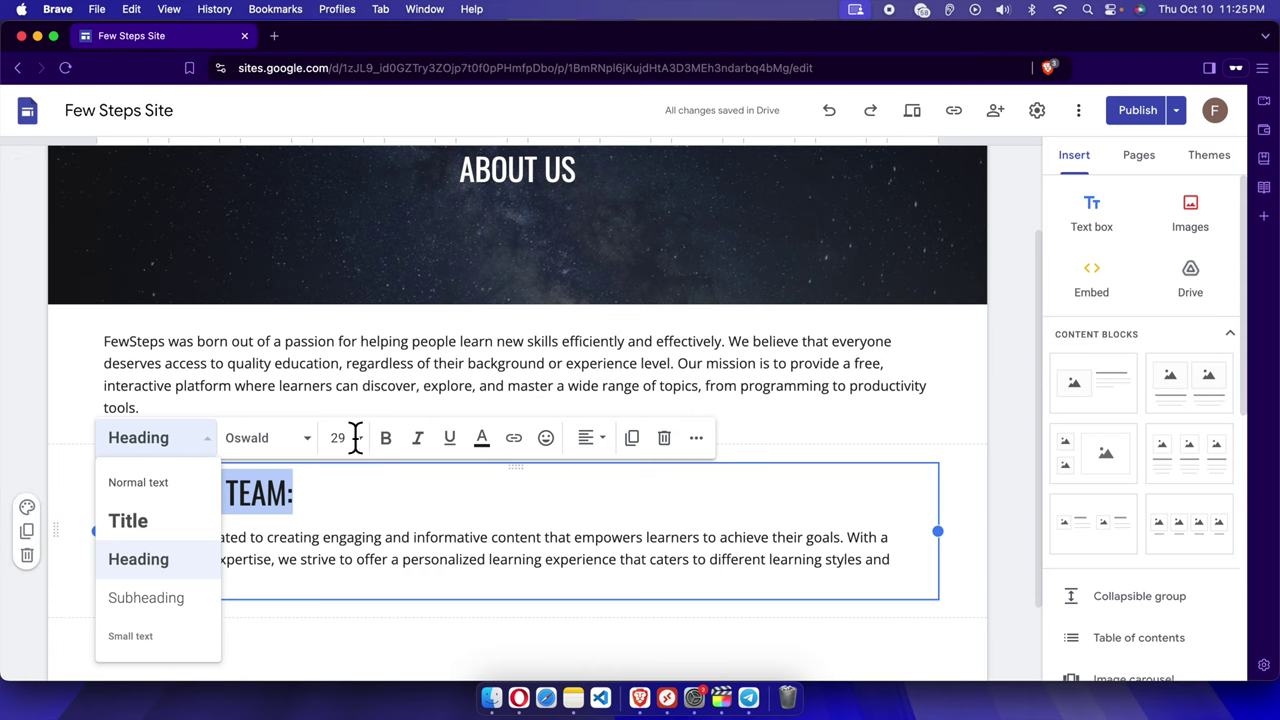
pyautogui.click(403, 512)
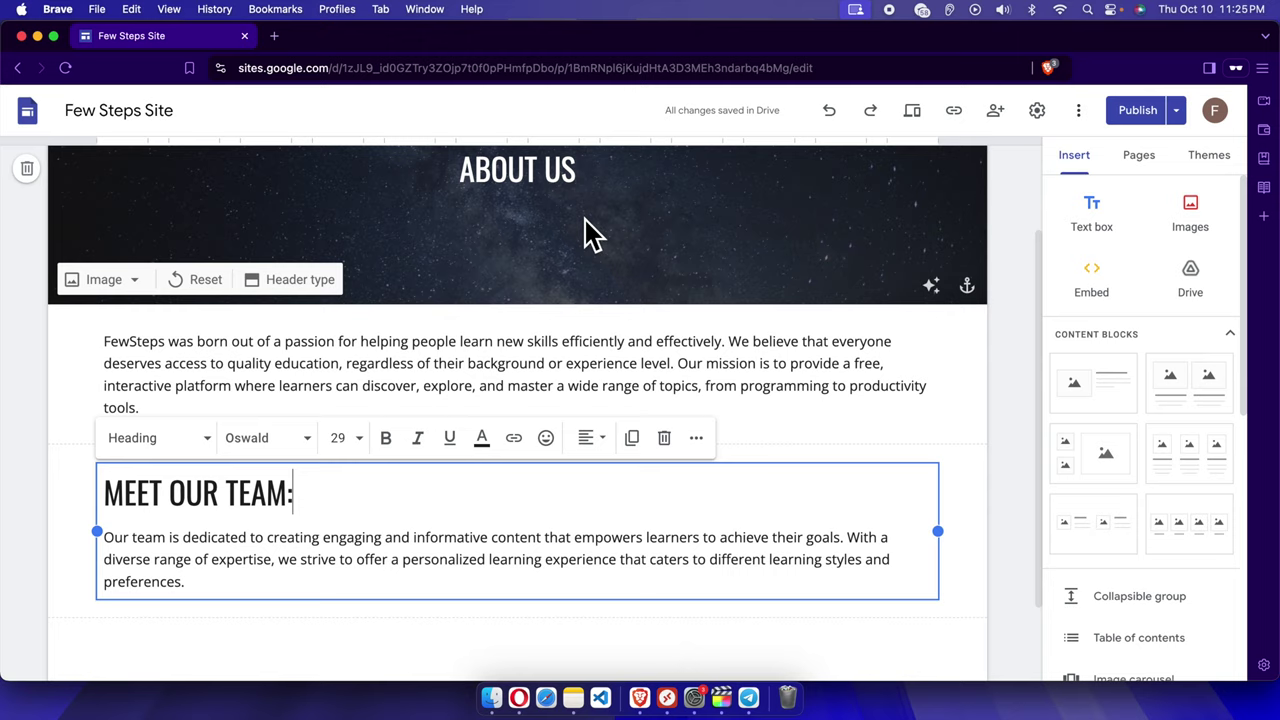
pyautogui.scroll(2, 580, 250)
# Switch the ABOUT US banner text to Title style, size 60.
pyautogui.click(545, 272)
pyautogui.moveTo(582, 262); pyautogui.dragTo(375, 245)
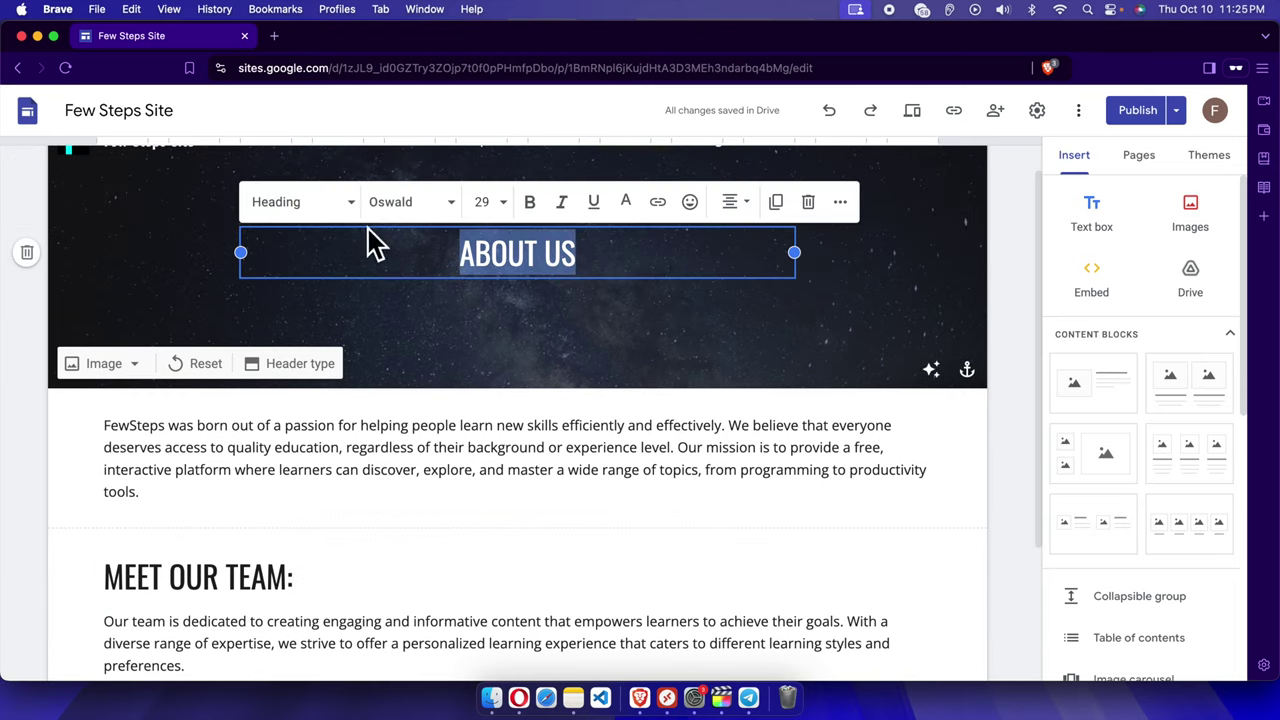
pyautogui.click(340, 203)
pyautogui.click(306, 290)
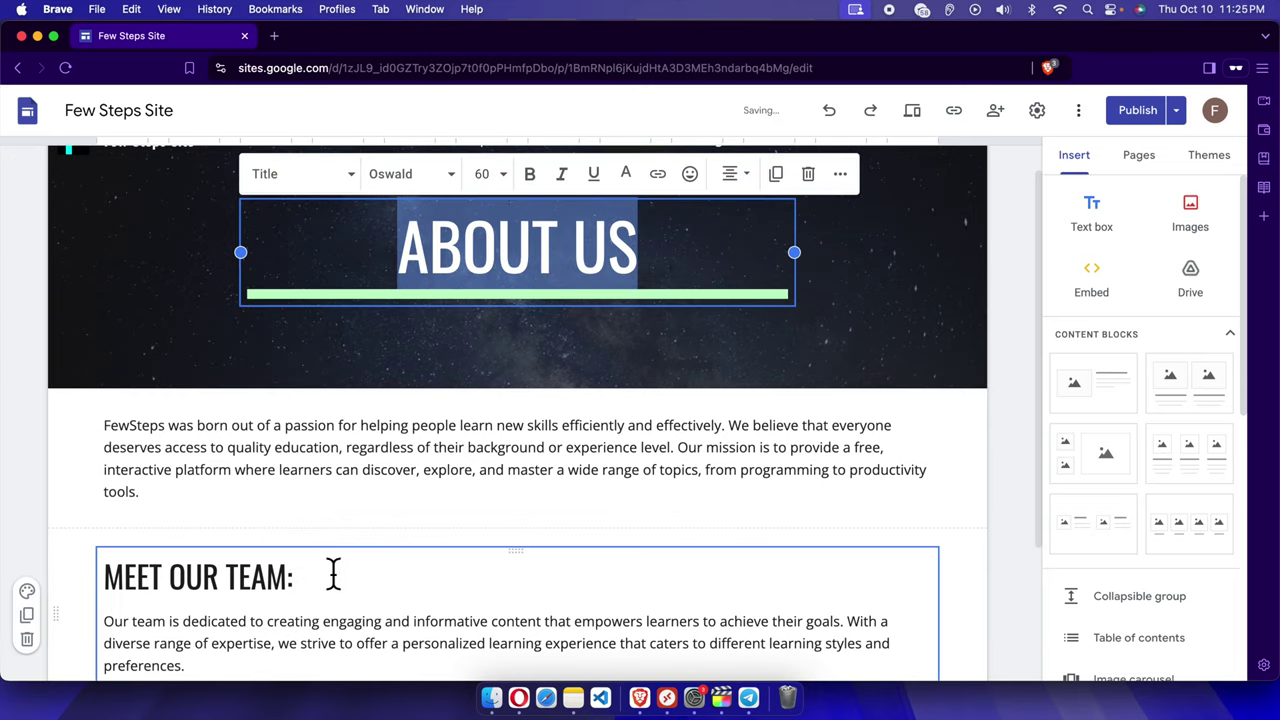
pyautogui.click(397, 583)
pyautogui.moveTo(288, 553); pyautogui.dragTo(103, 549)
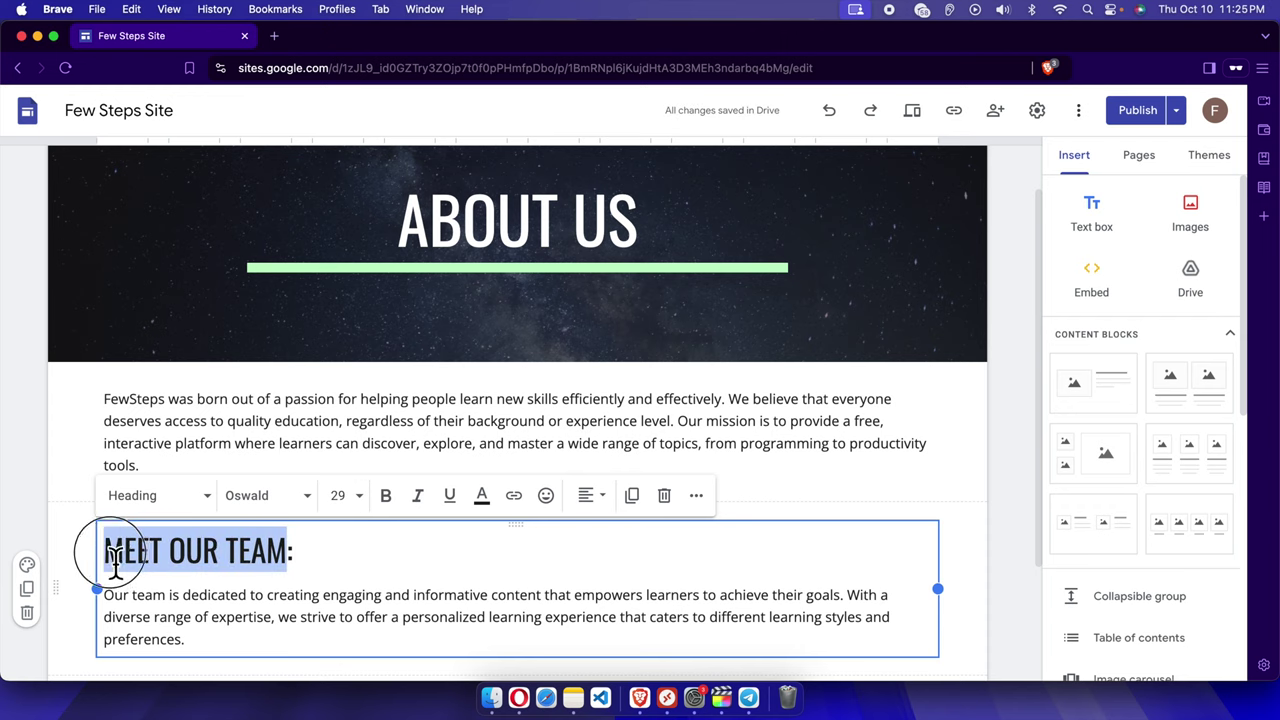
pyautogui.click(417, 560)
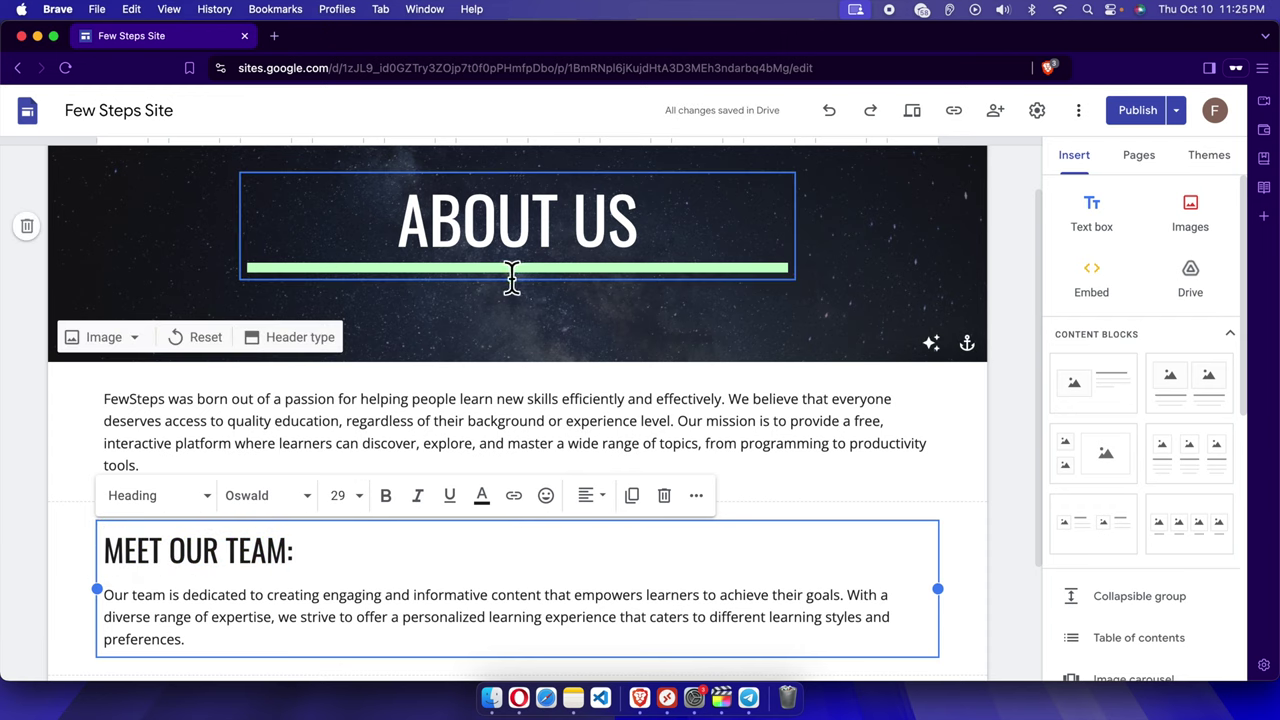
pyautogui.click(388, 622)
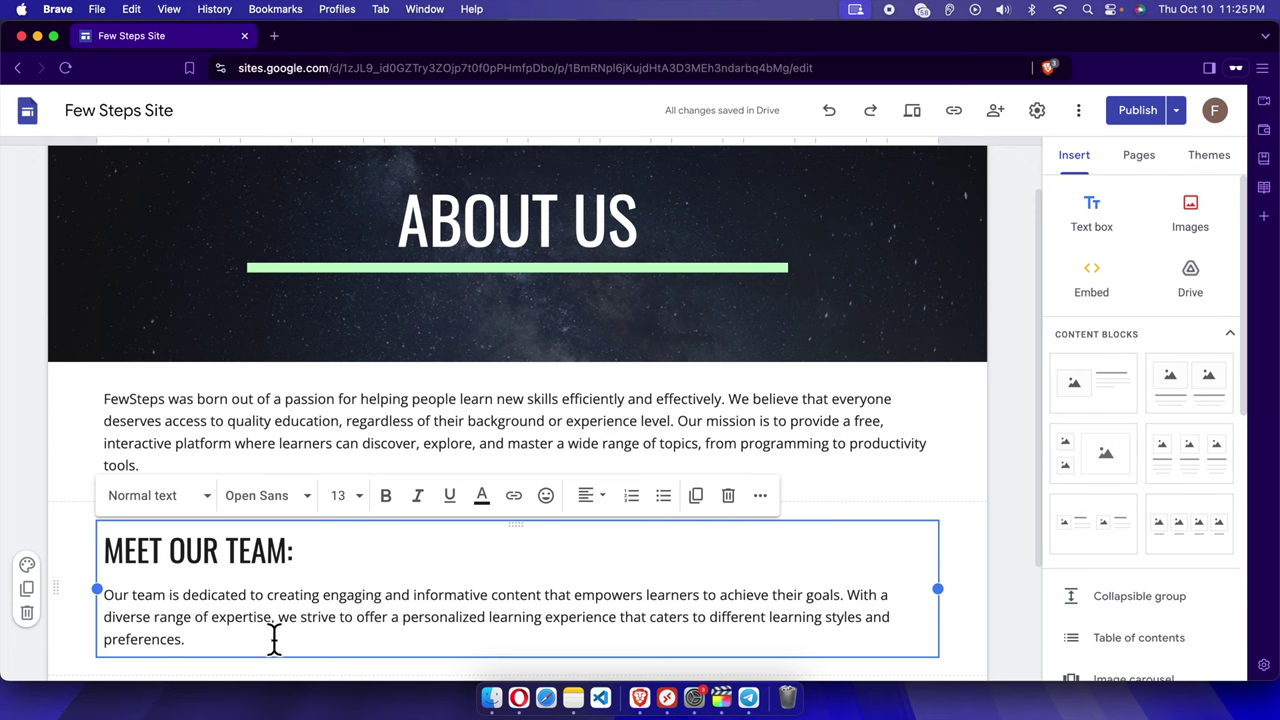
pyautogui.scroll(-1, 670, 610)
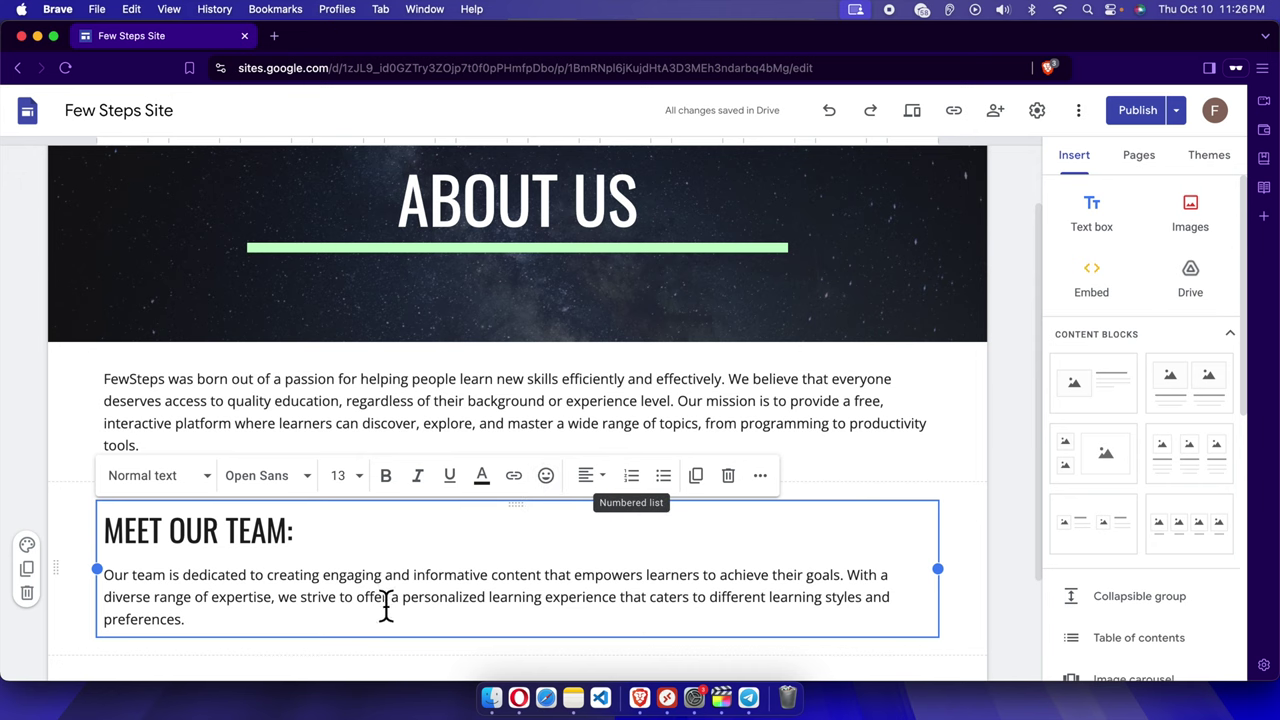
pyautogui.moveTo(157, 634); pyautogui.dragTo(120, 580)
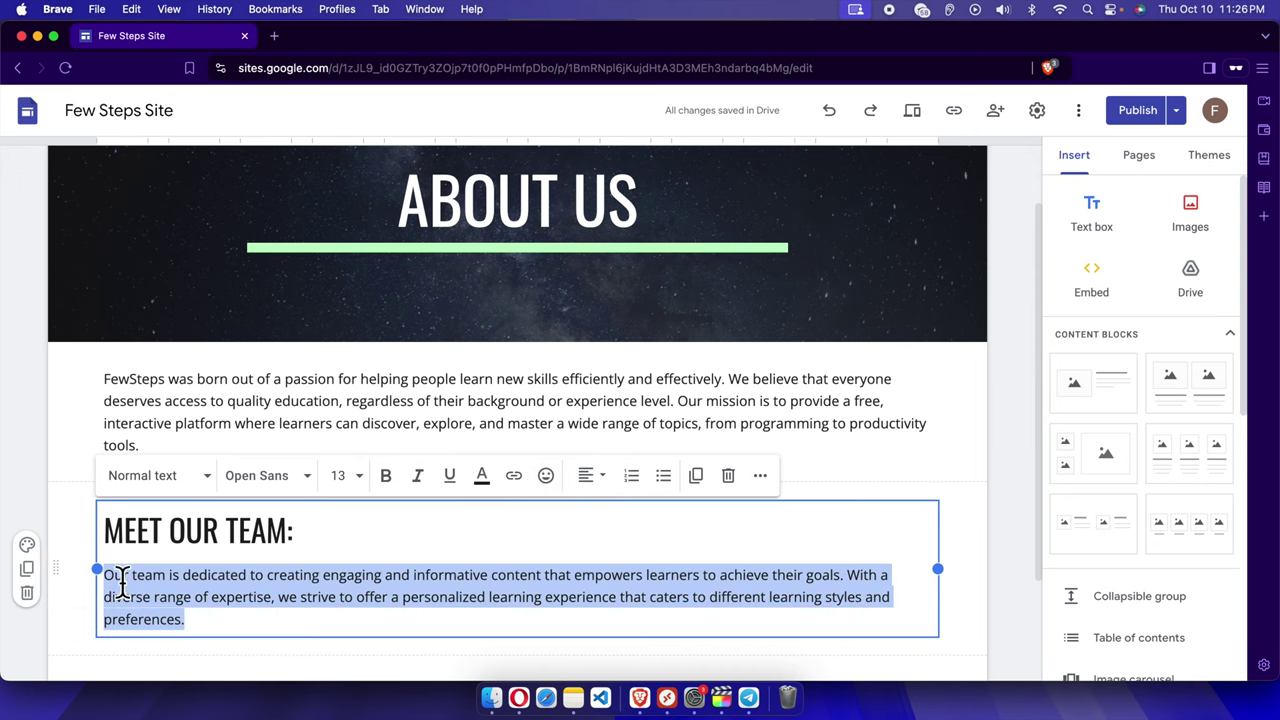
pyautogui.click(592, 478)
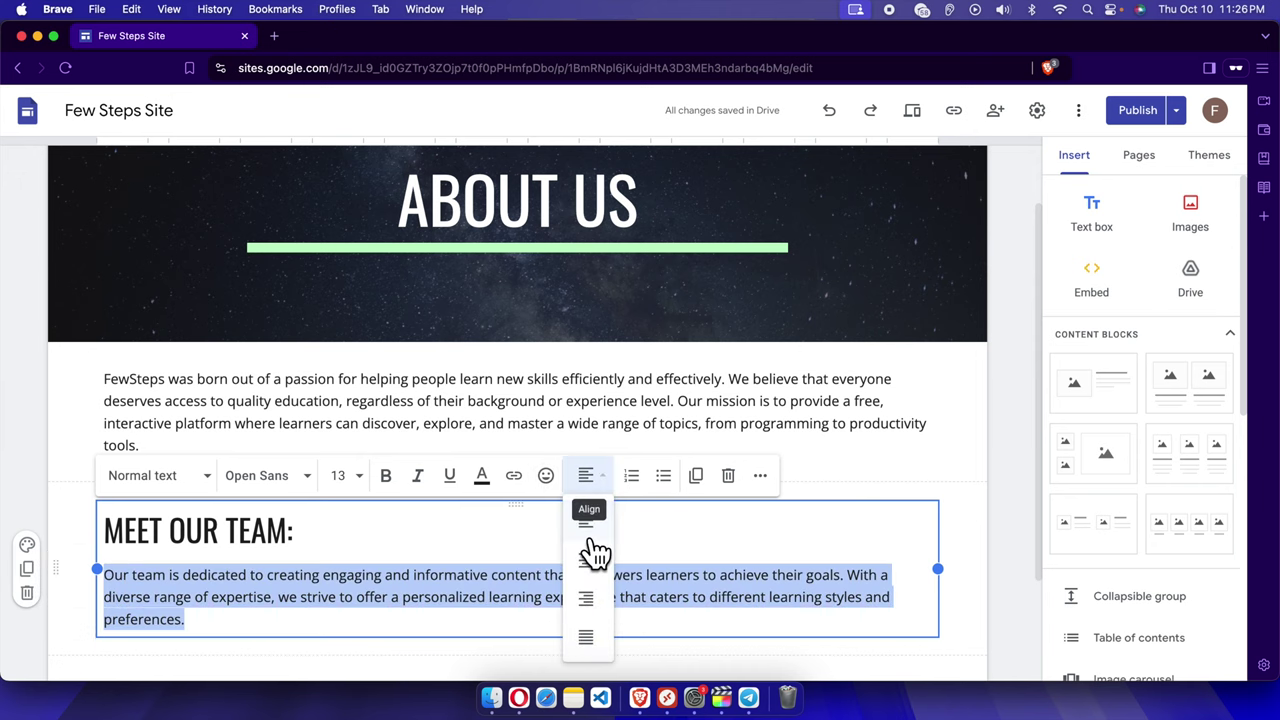
pyautogui.click(650, 535)
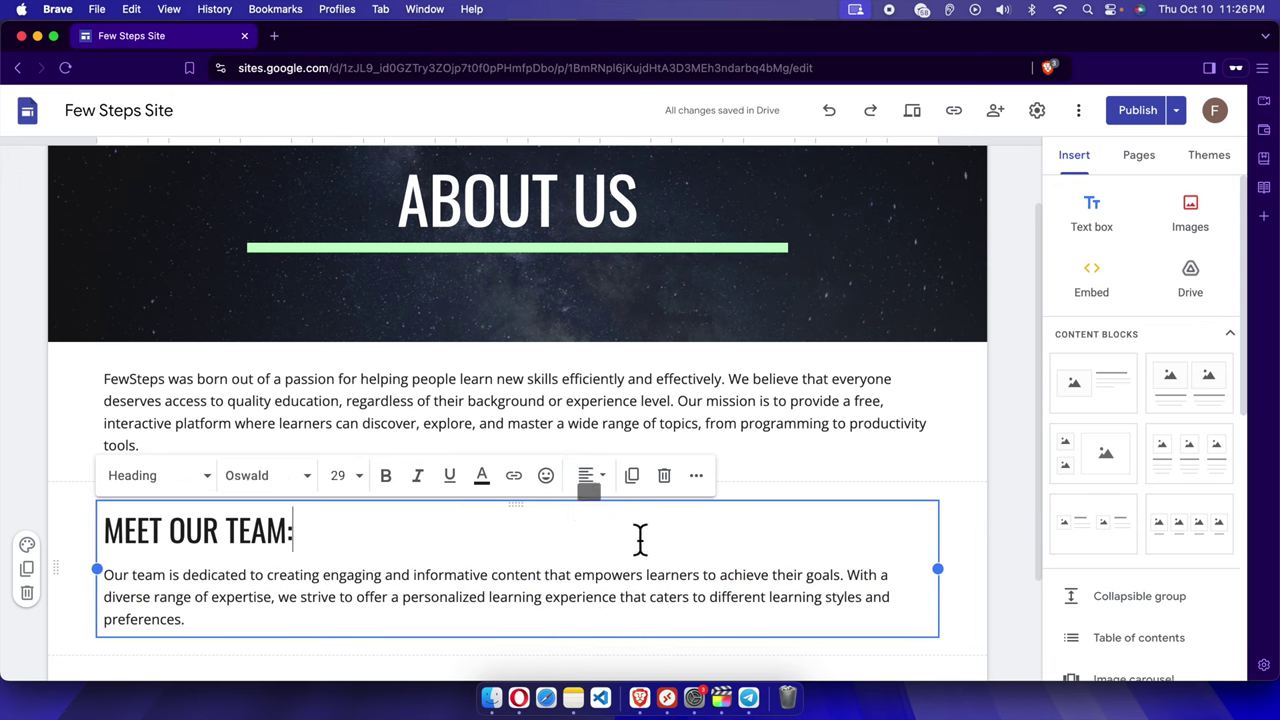
pyautogui.click(560, 616)
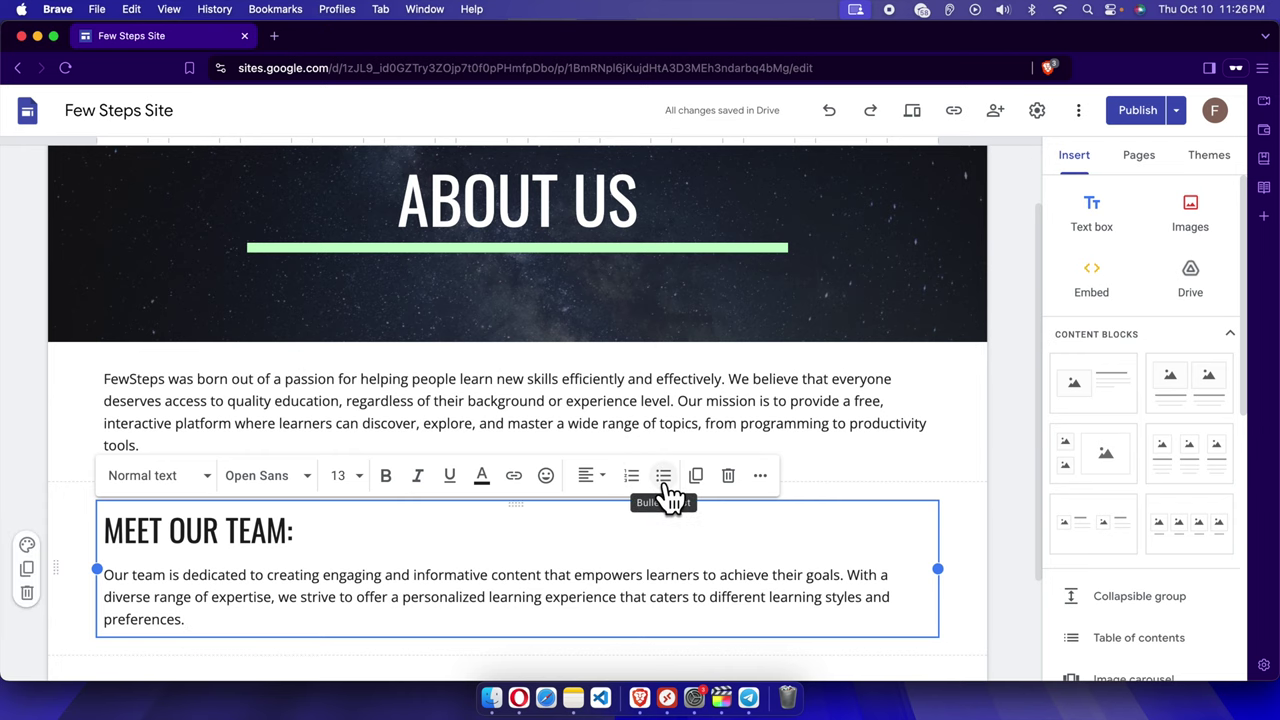
pyautogui.scroll(-3, 280, 595)
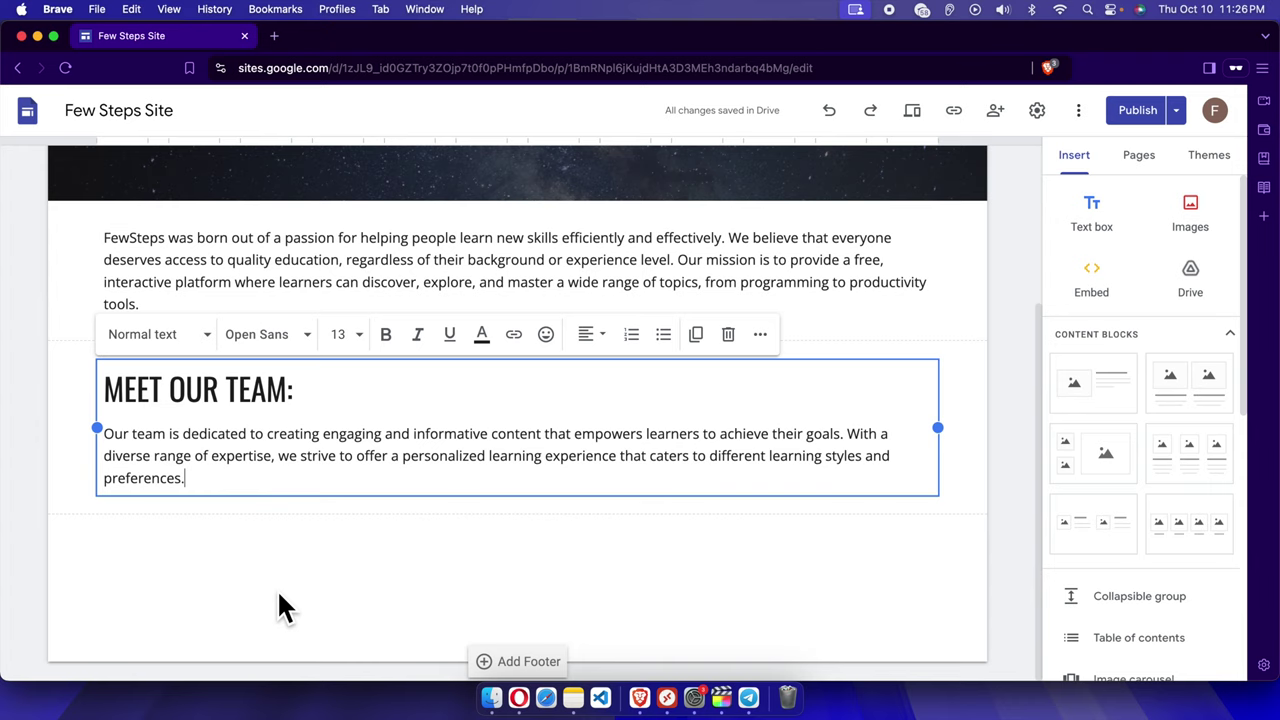
# Add a text box below the team section holding the 'Why Choose FewSteps?' title and four reasons.
pyautogui.click(190, 558)
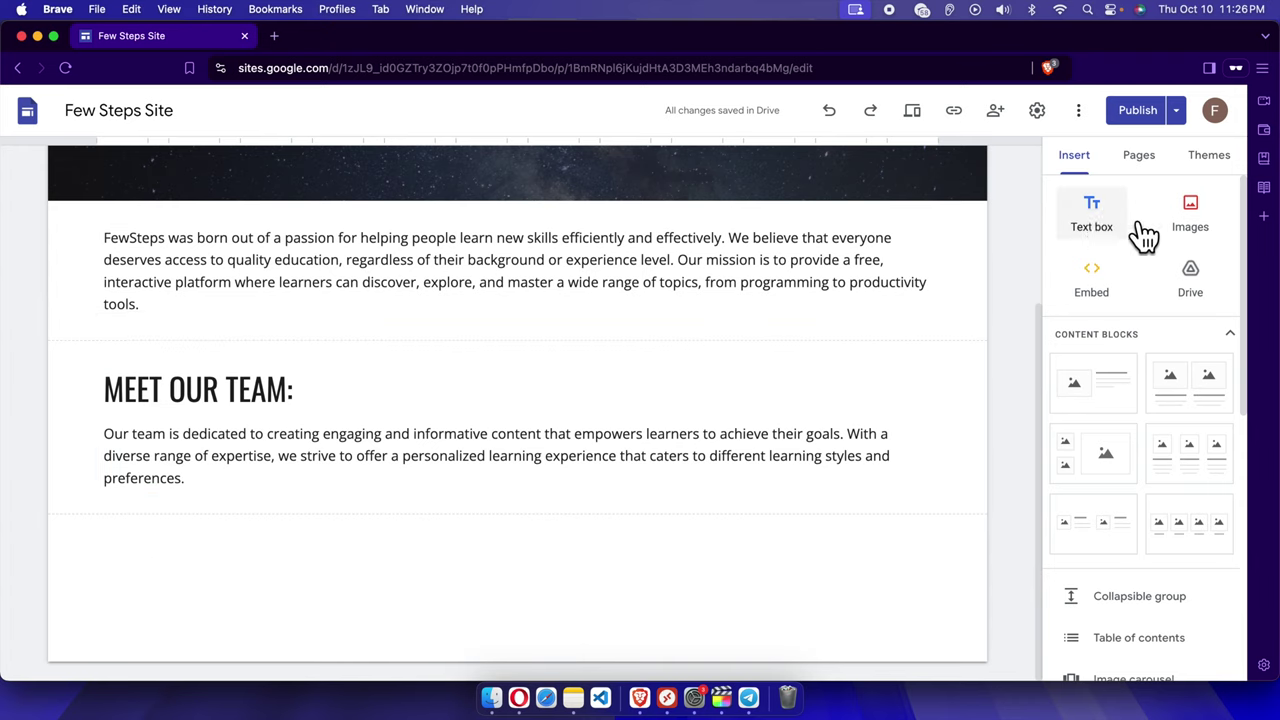
pyautogui.click(1108, 226)
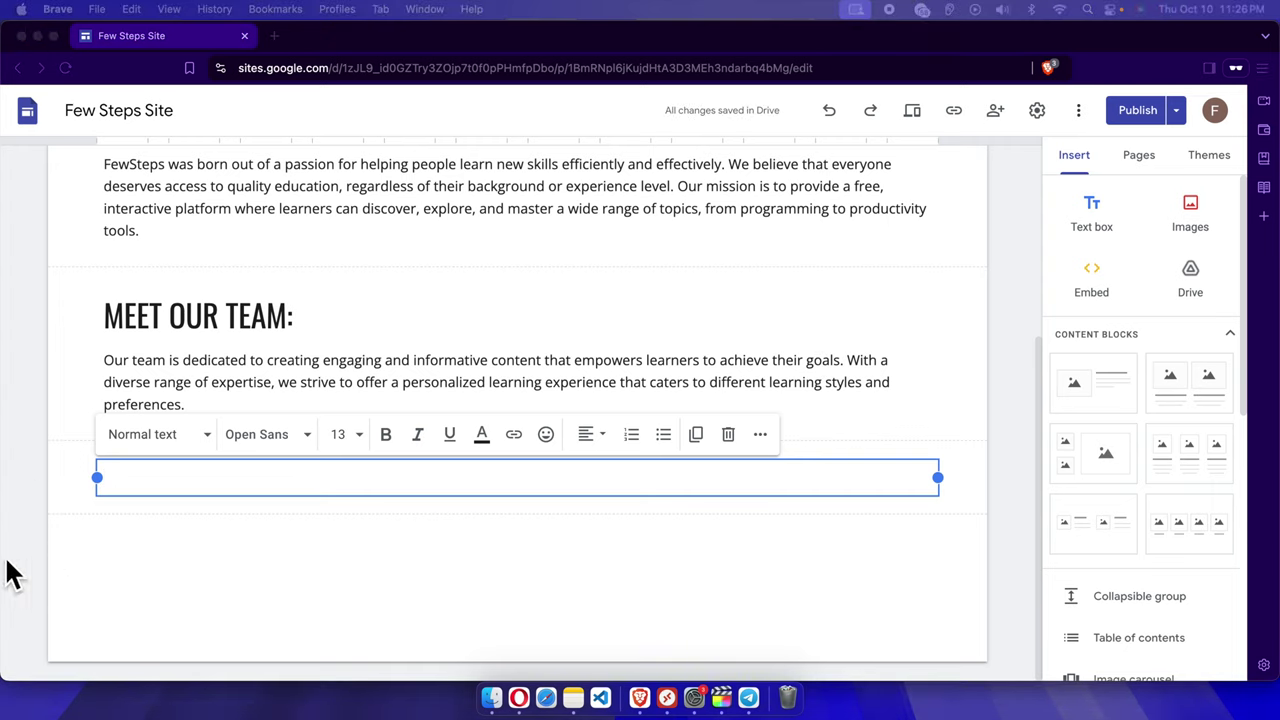
pyautogui.click(173, 478)
pyautogui.write('Why Choose FewSteps? Learn at Your Own Pace: Enjoy the flexibility of self-paced learning with our interactive video tutorials. Master Skills Efficiently: Our structured approach and step-by-step guidance ensure you learn effectively and quickly. Gain Practical Knowledge: Apply your newfound skills to real-world projects and challenges. Join a Supportive Community: Connect with other learners and share your progress and experiences.')
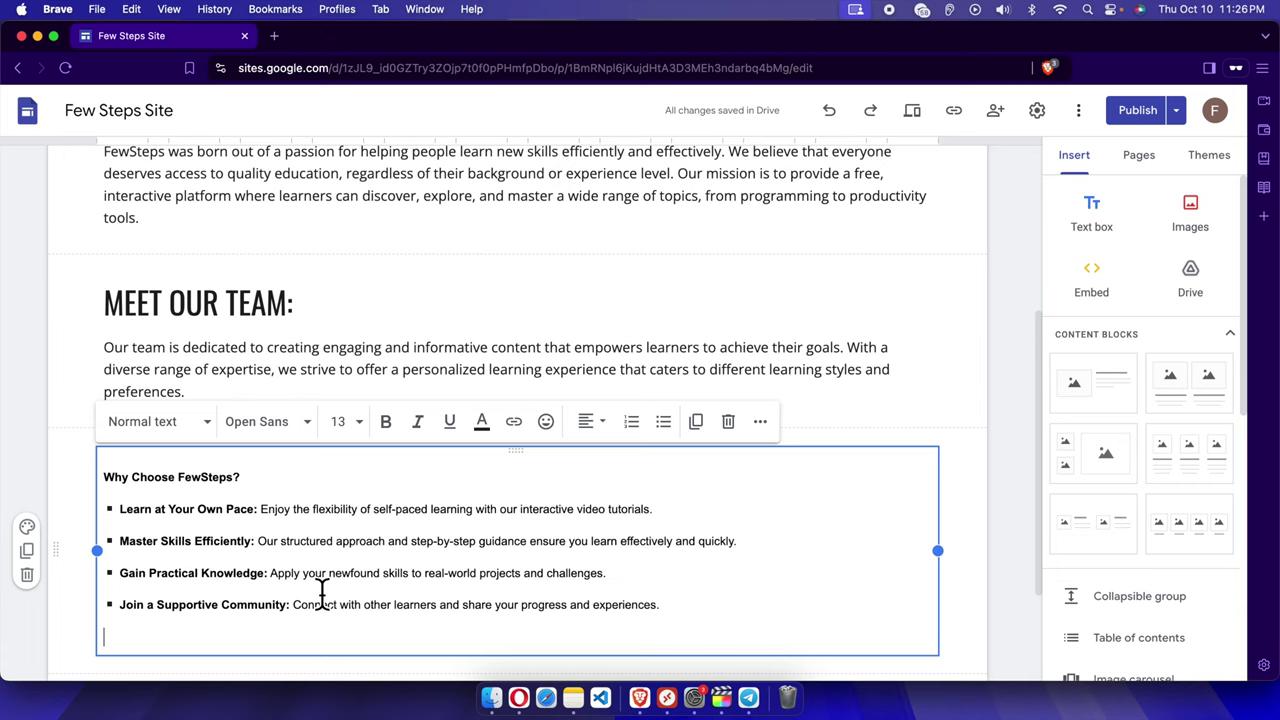
pyautogui.press('super+z')
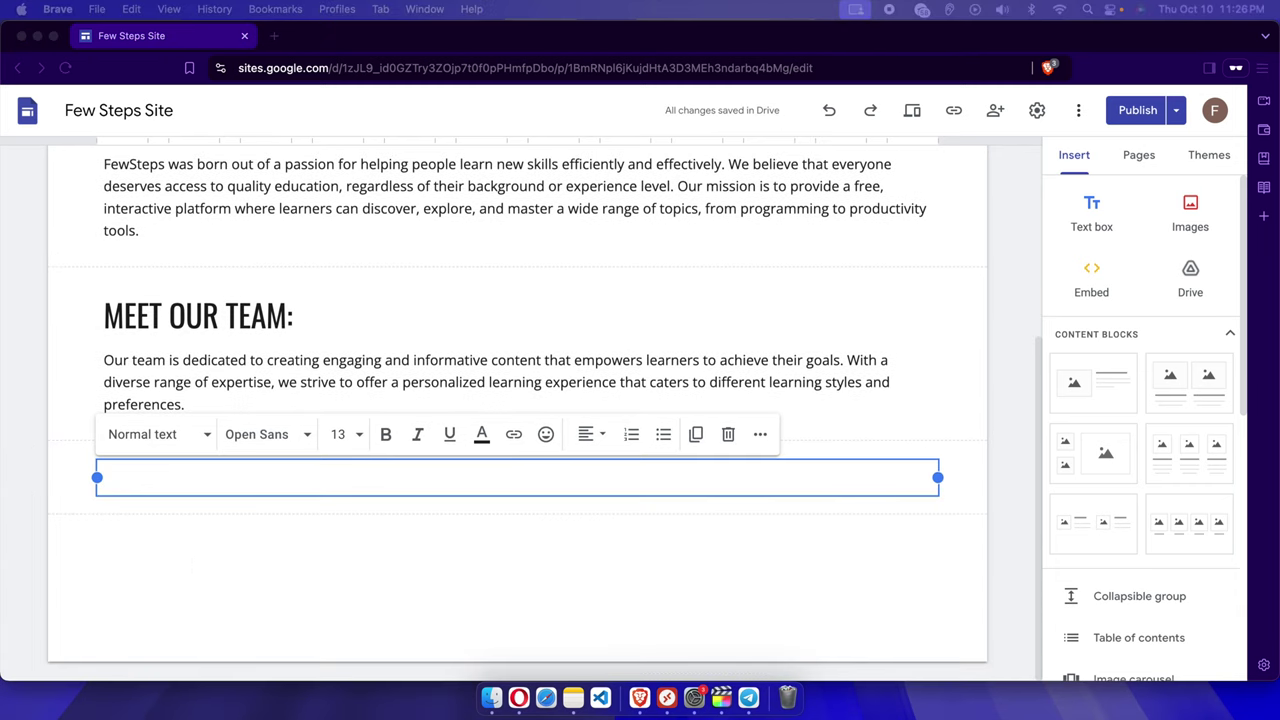
pyautogui.click(183, 494)
pyautogui.write('Why Choose FewSteps?')
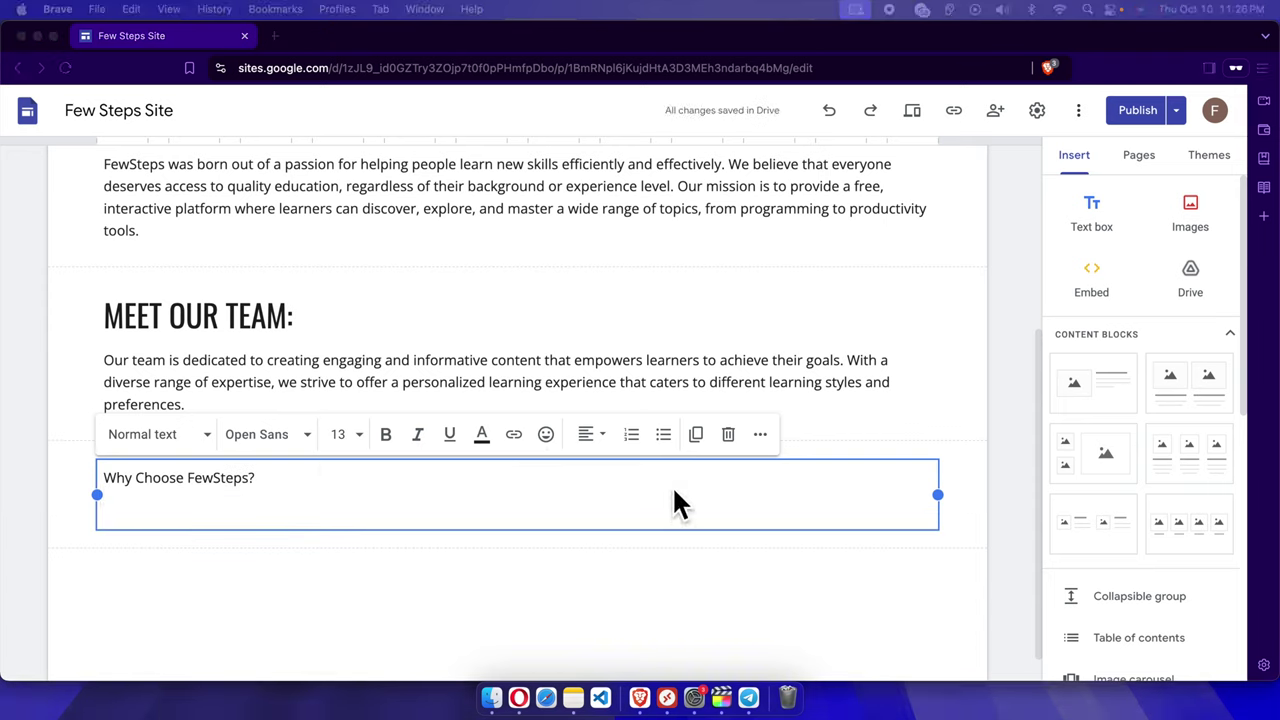
pyautogui.click(140, 530)
pyautogui.write('Learn at Your Own Pace: Enjoy the flexibility of self-paced learning with our interactive video tutorials. Master Skills Efficiently: Our structured approach and step-by-step guidance ensure you learn effectively and quickly. Gain Practical Knowledge: Apply your newfound skills to real-world projects and challenges. Join a Supportive Community: Connect with other learners and share your progress and experiences.')
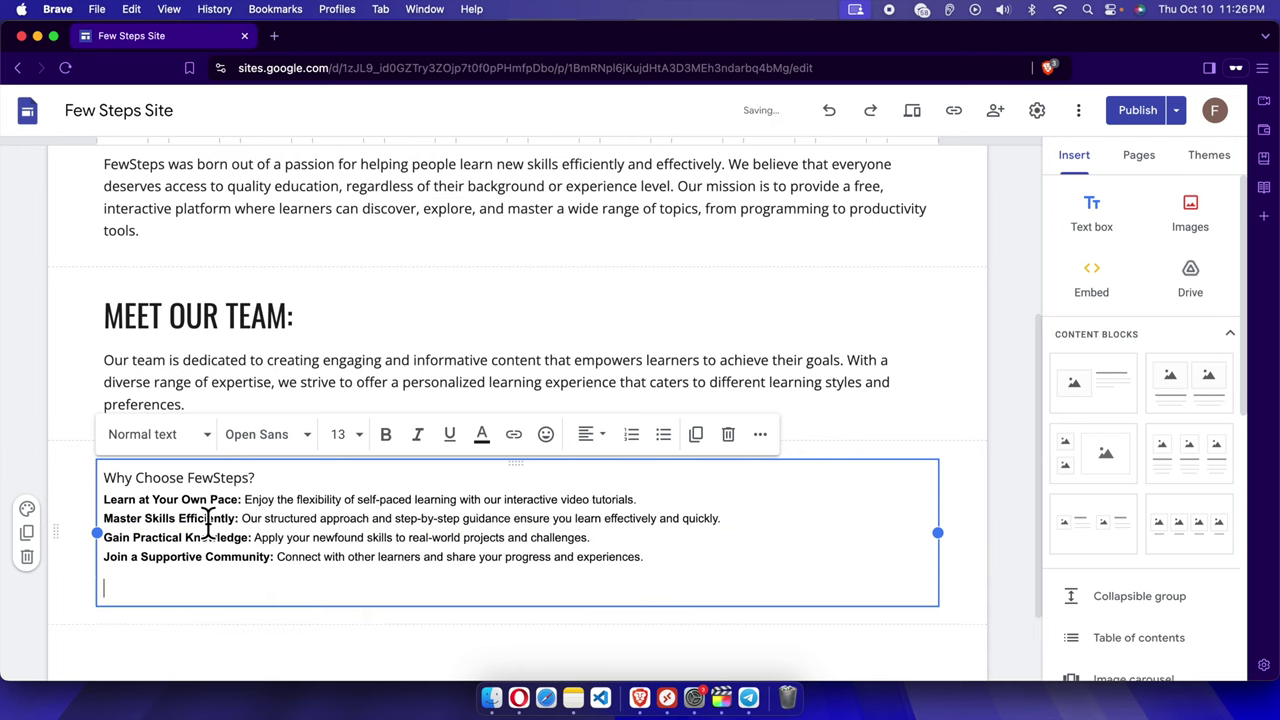
pyautogui.press('BackSpace')
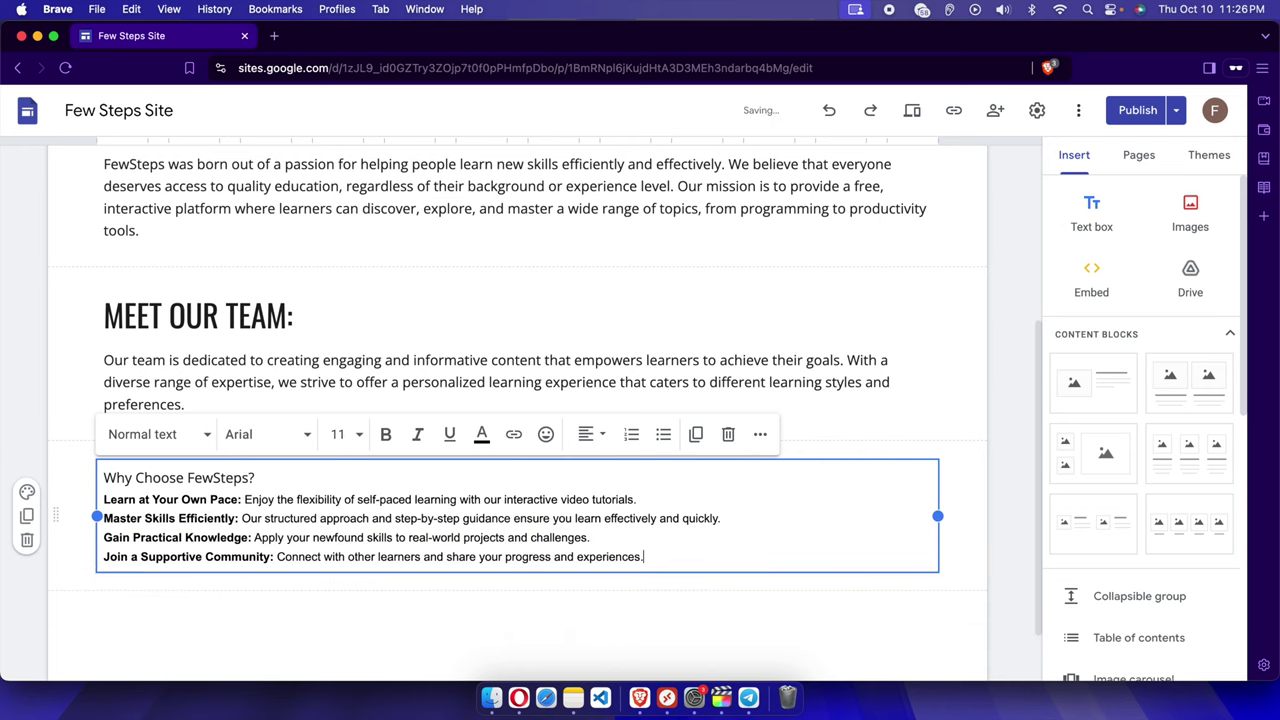
# Set the 'Why Choose FewSteps?' title line to Heading style.
pyautogui.moveTo(258, 478); pyautogui.dragTo(95, 482)
pyautogui.click(207, 436)
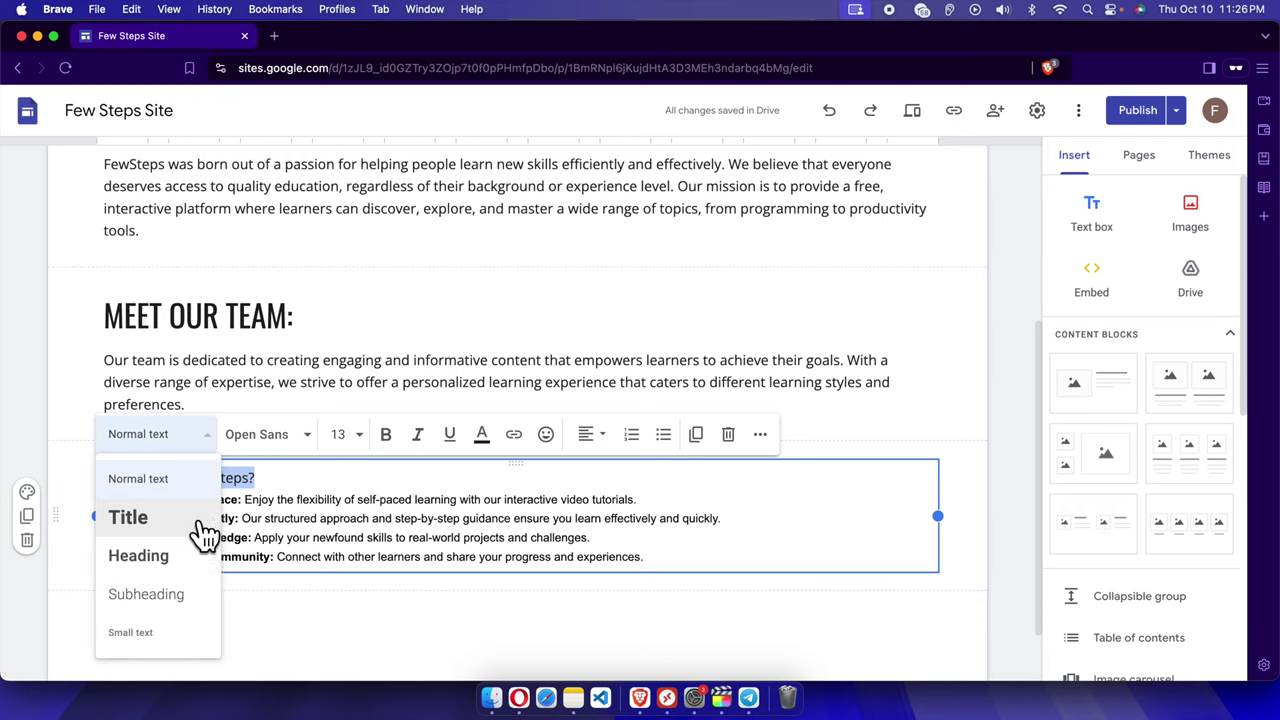
pyautogui.click(140, 556)
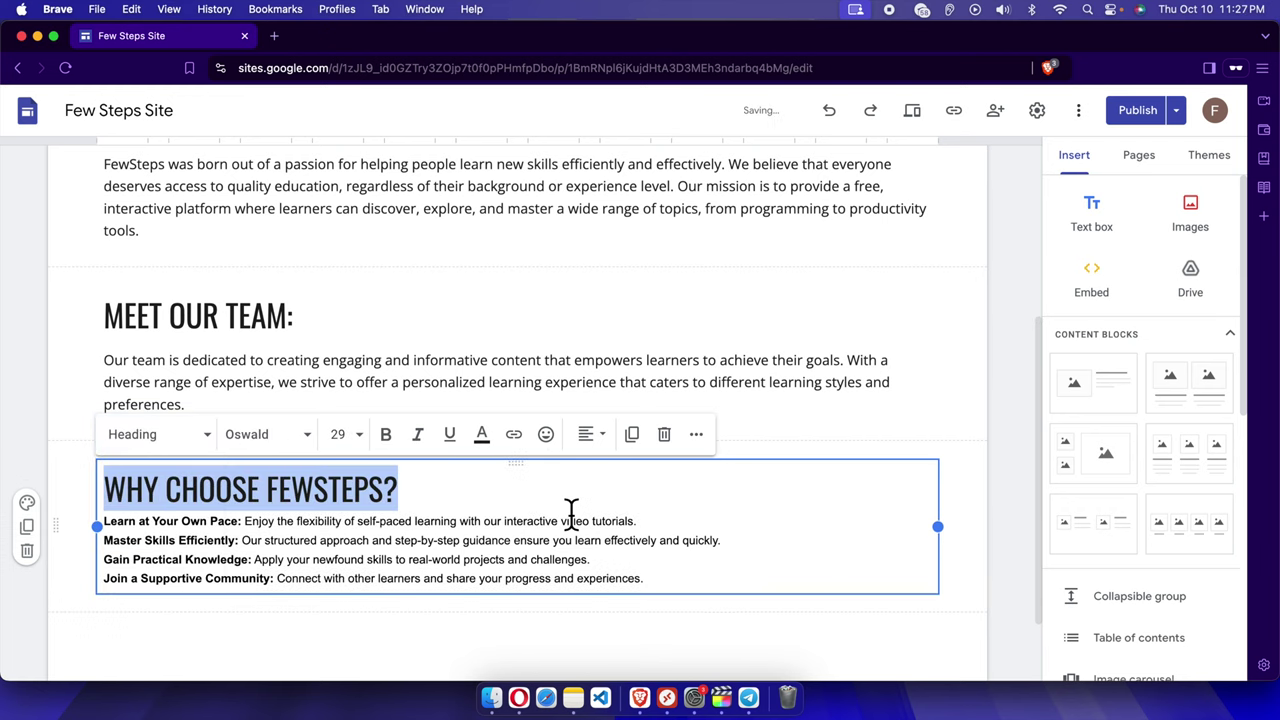
pyautogui.press('Right')
# Format the four reasons, starting with Learn at Your Own Pace, as a bulleted list.
pyautogui.moveTo(679, 592); pyautogui.dragTo(81, 527)
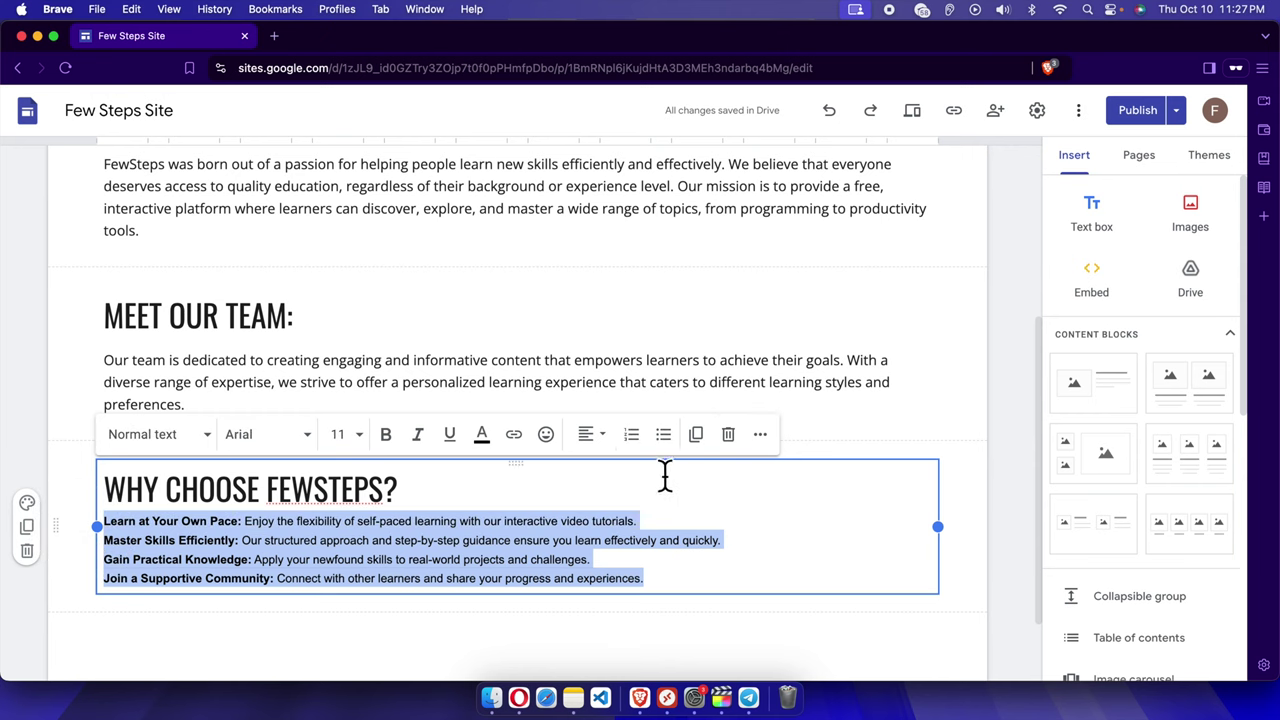
pyautogui.click(663, 434)
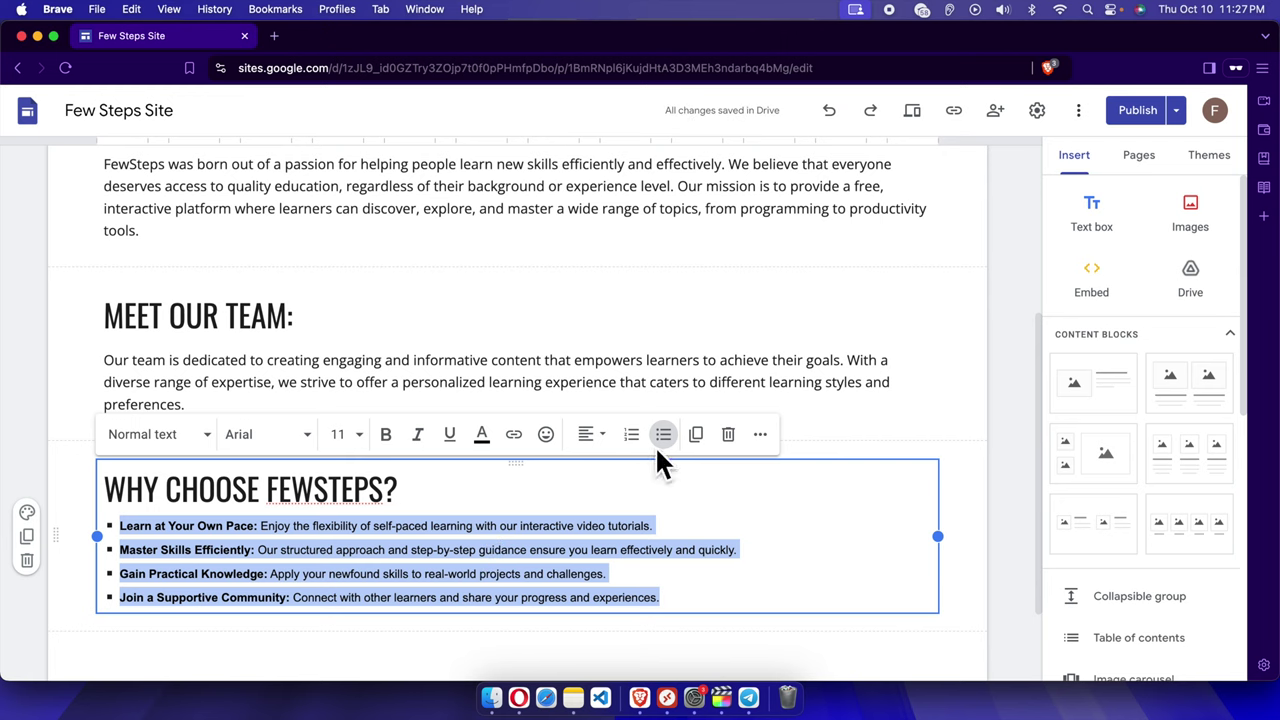
pyautogui.click(633, 440)
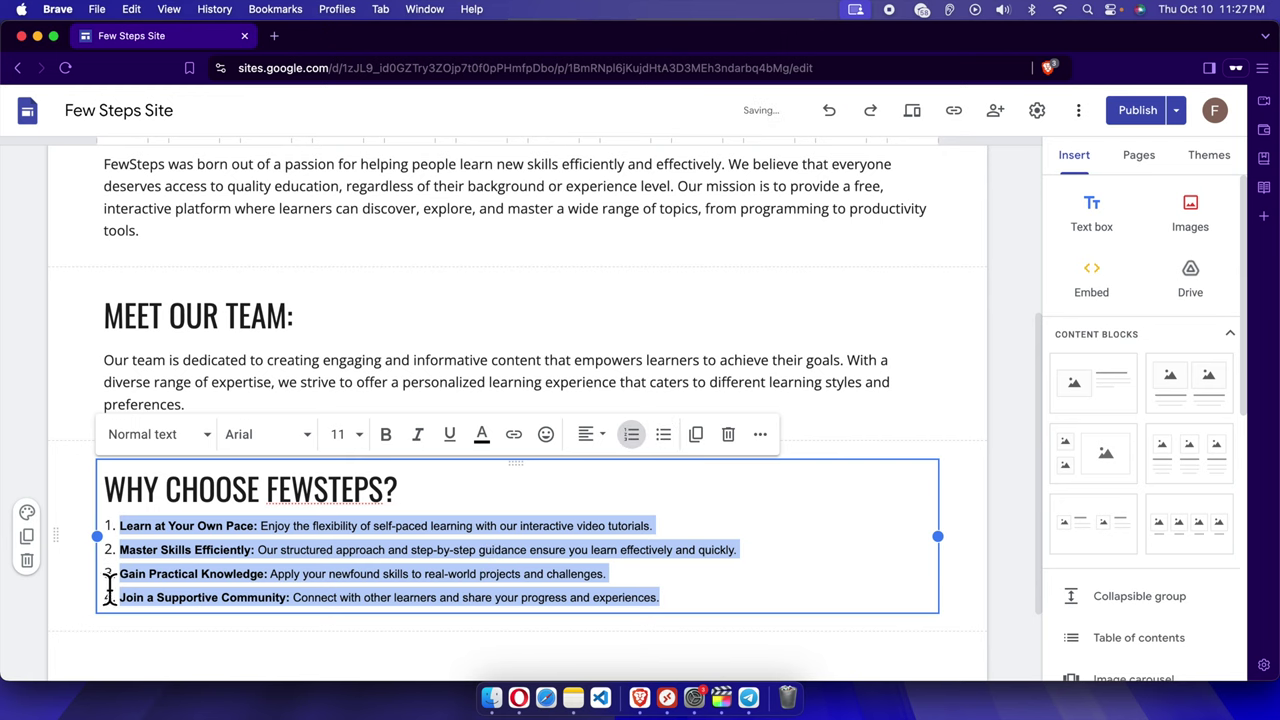
pyautogui.click(665, 440)
pyautogui.click(700, 635)
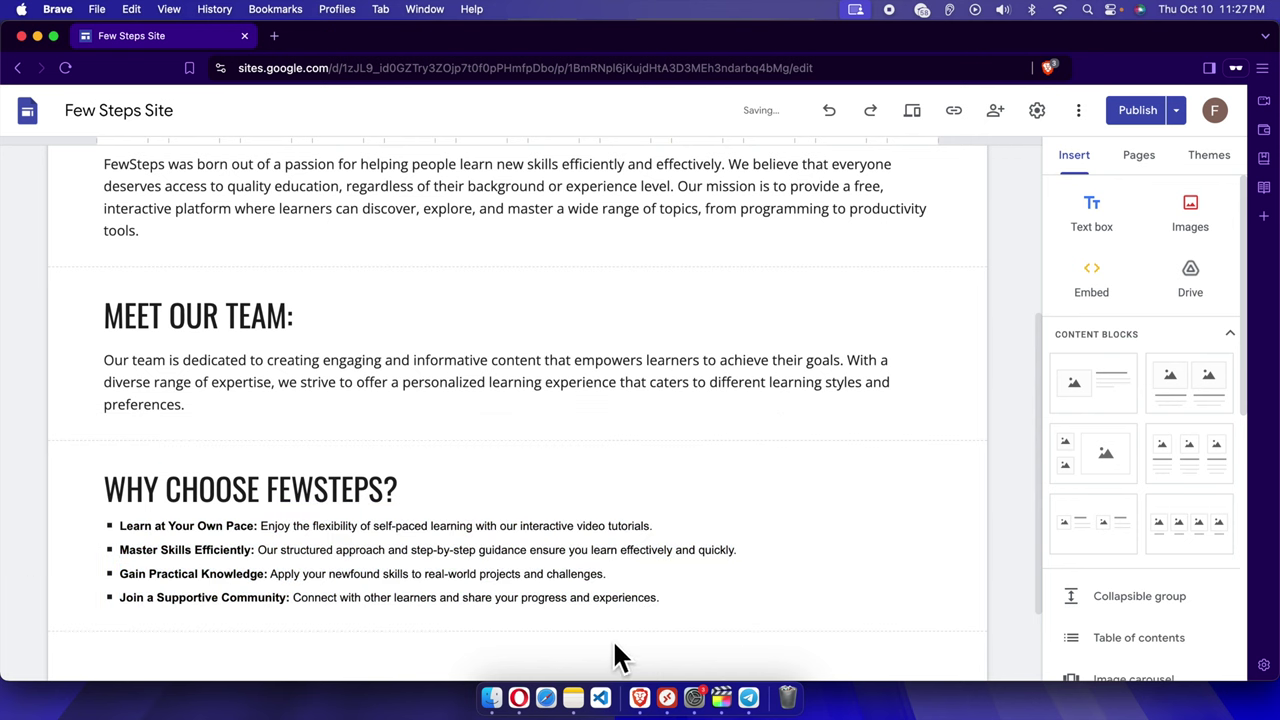
pyautogui.scroll(-2, 500, 590)
pyautogui.scroll(-1, 397, 507)
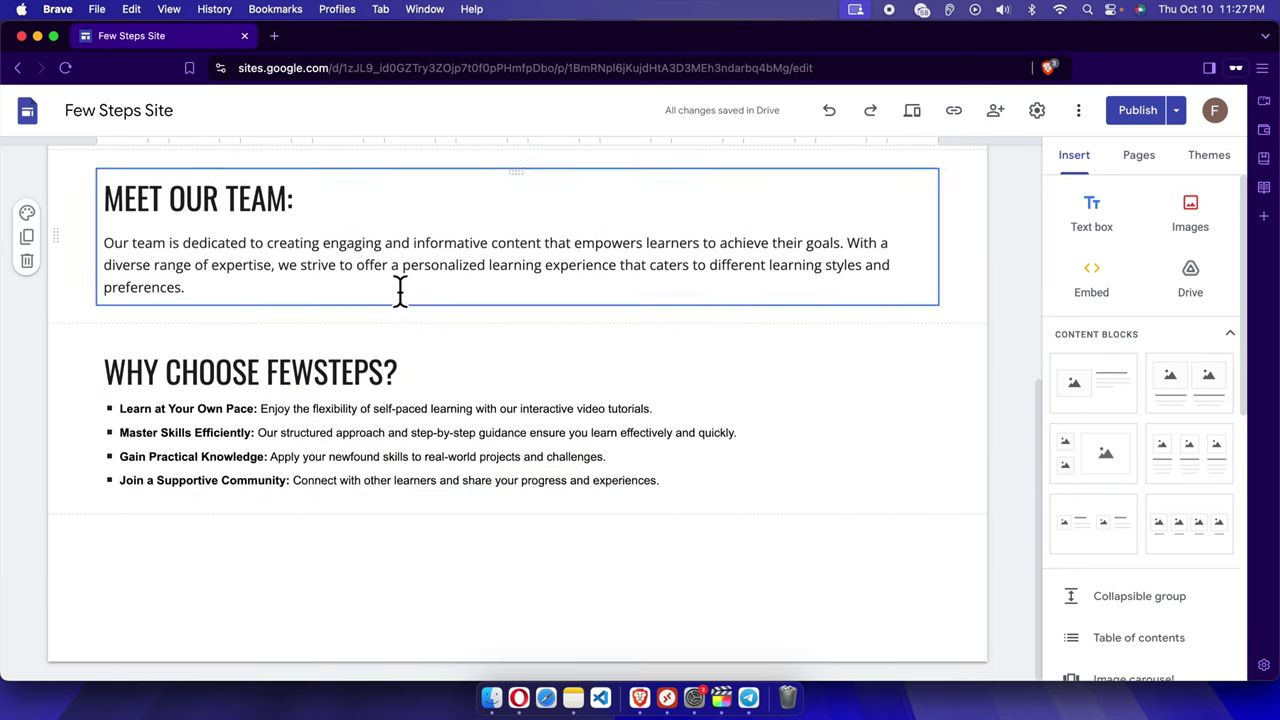
pyautogui.scroll(6, 329, 309)
pyautogui.scroll(-6, 266, 491)
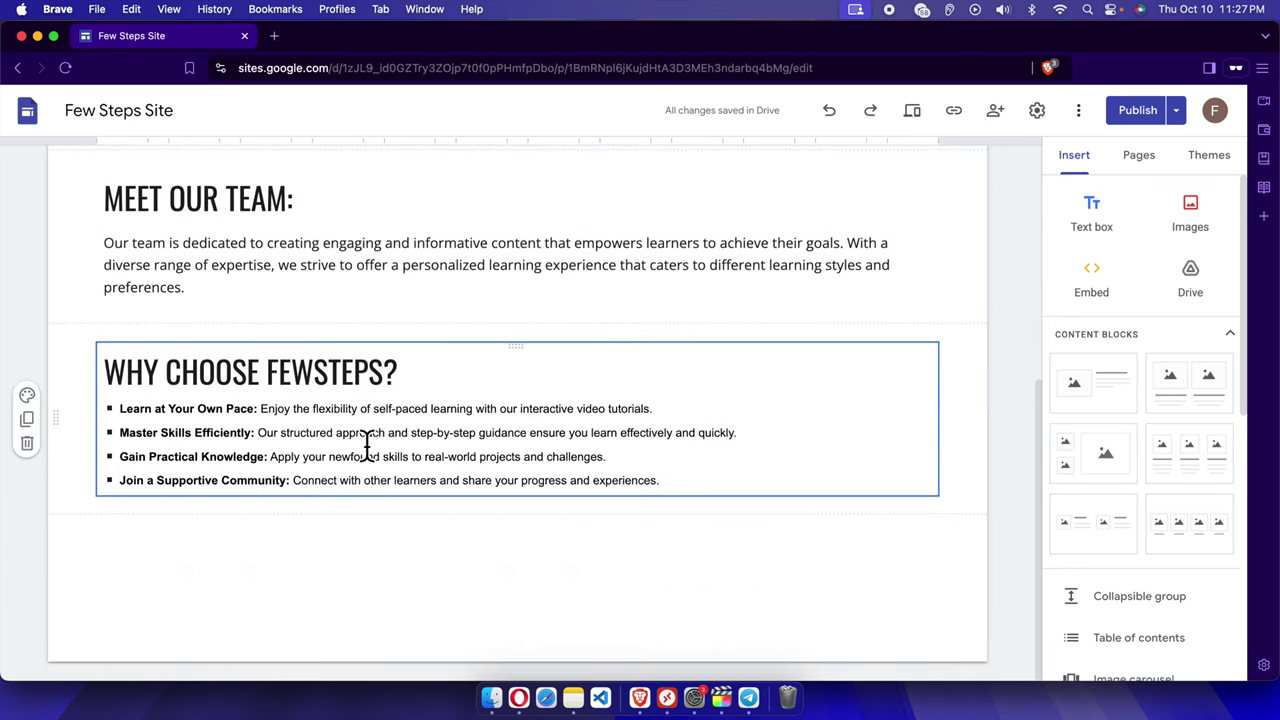
pyautogui.scroll(2, 410, 450)
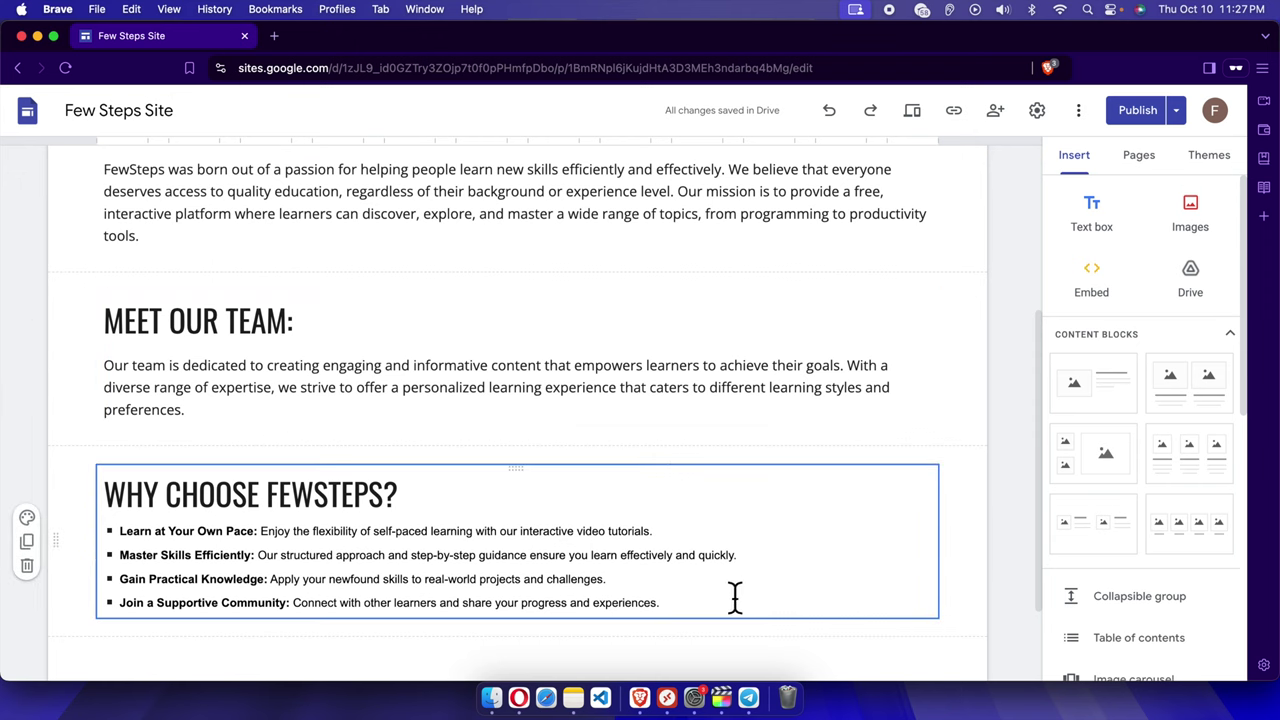
pyautogui.click(779, 530)
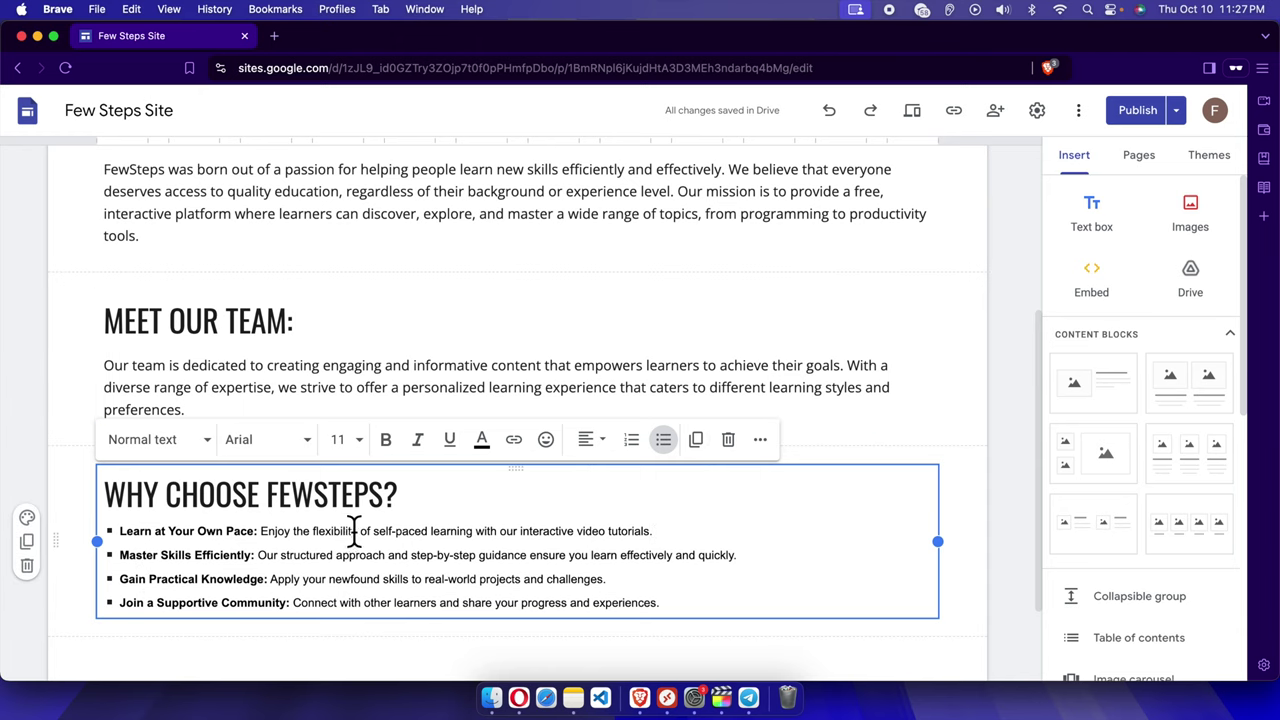
pyautogui.click(697, 442)
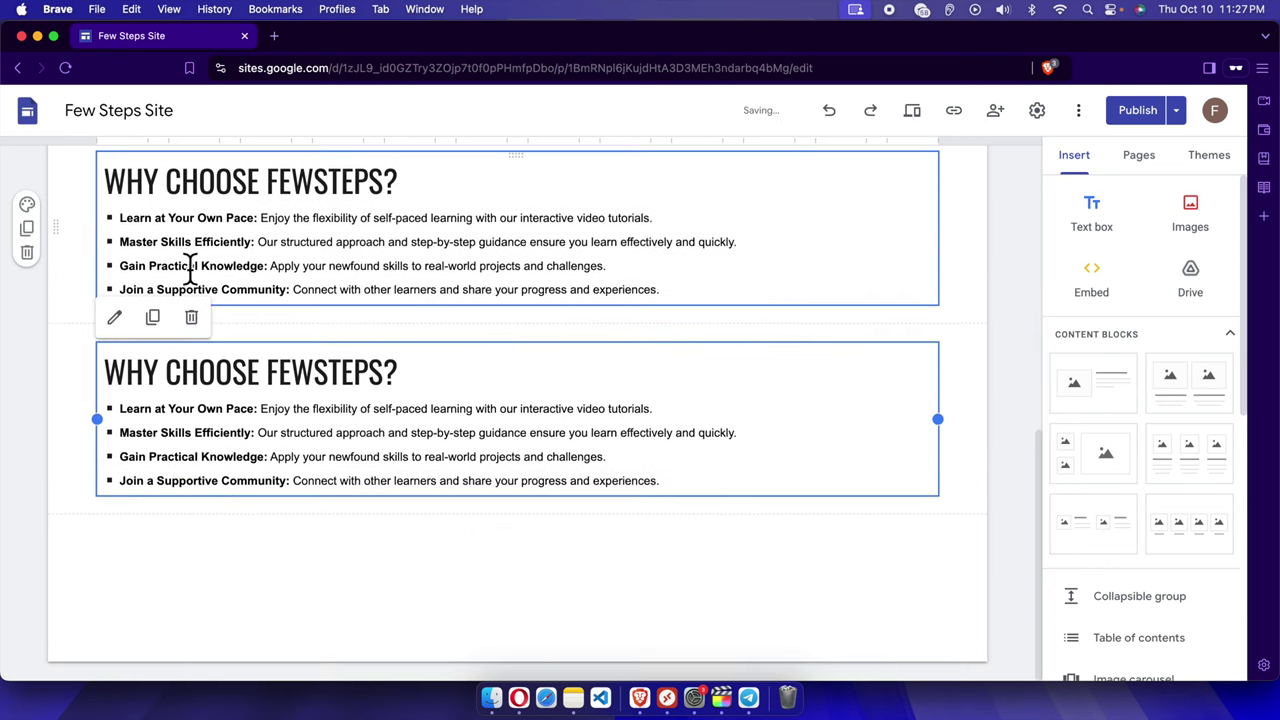
pyautogui.scroll(1, 350, 420)
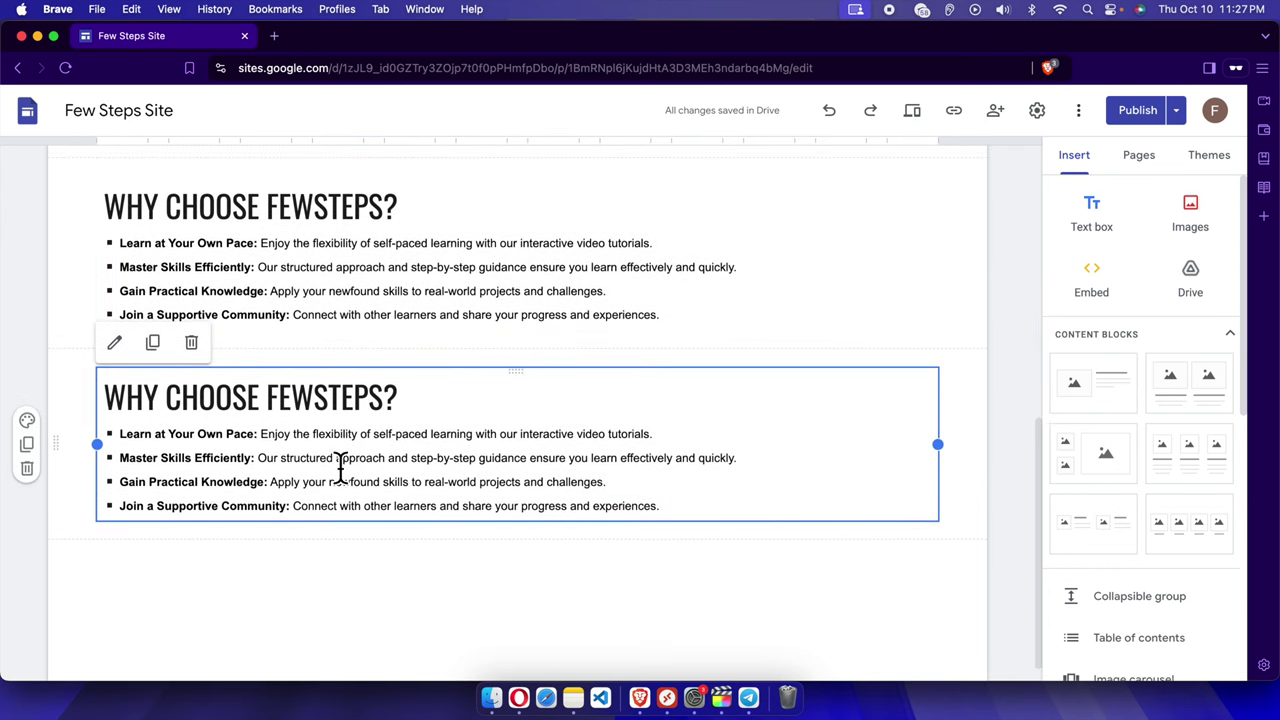
pyautogui.scroll(2, 340, 465)
pyautogui.click(350, 476)
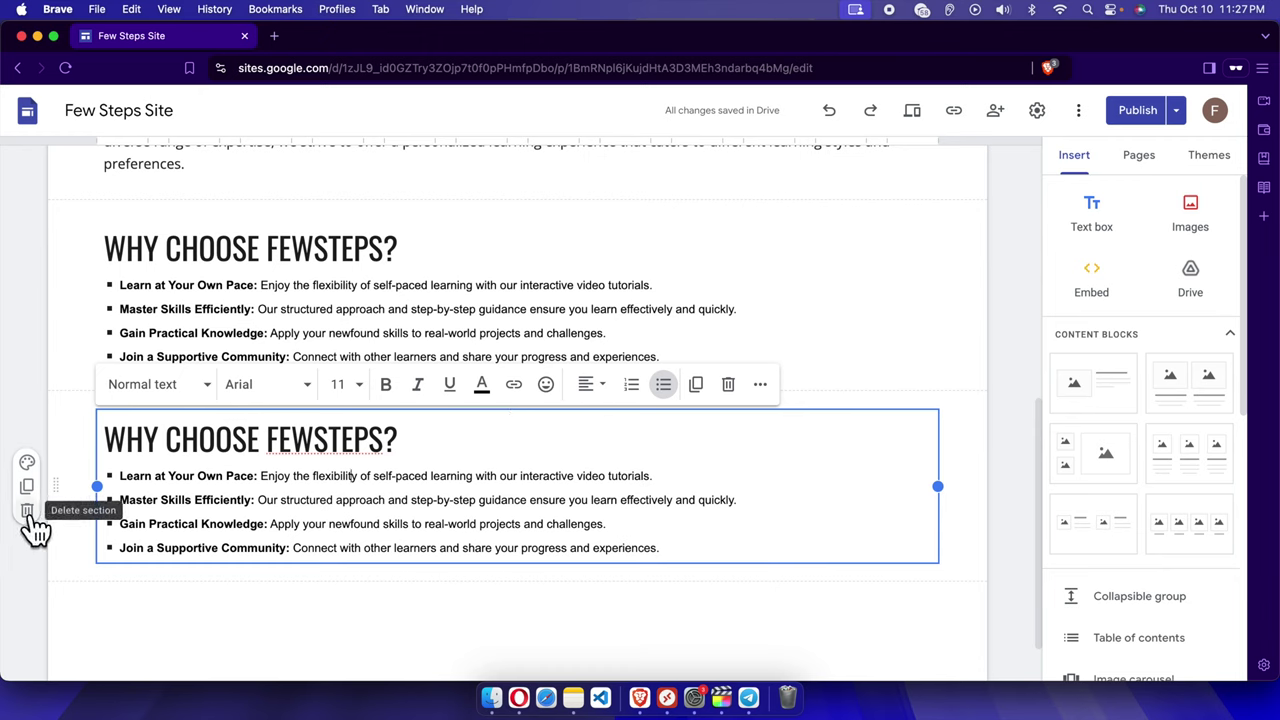
pyautogui.click(730, 386)
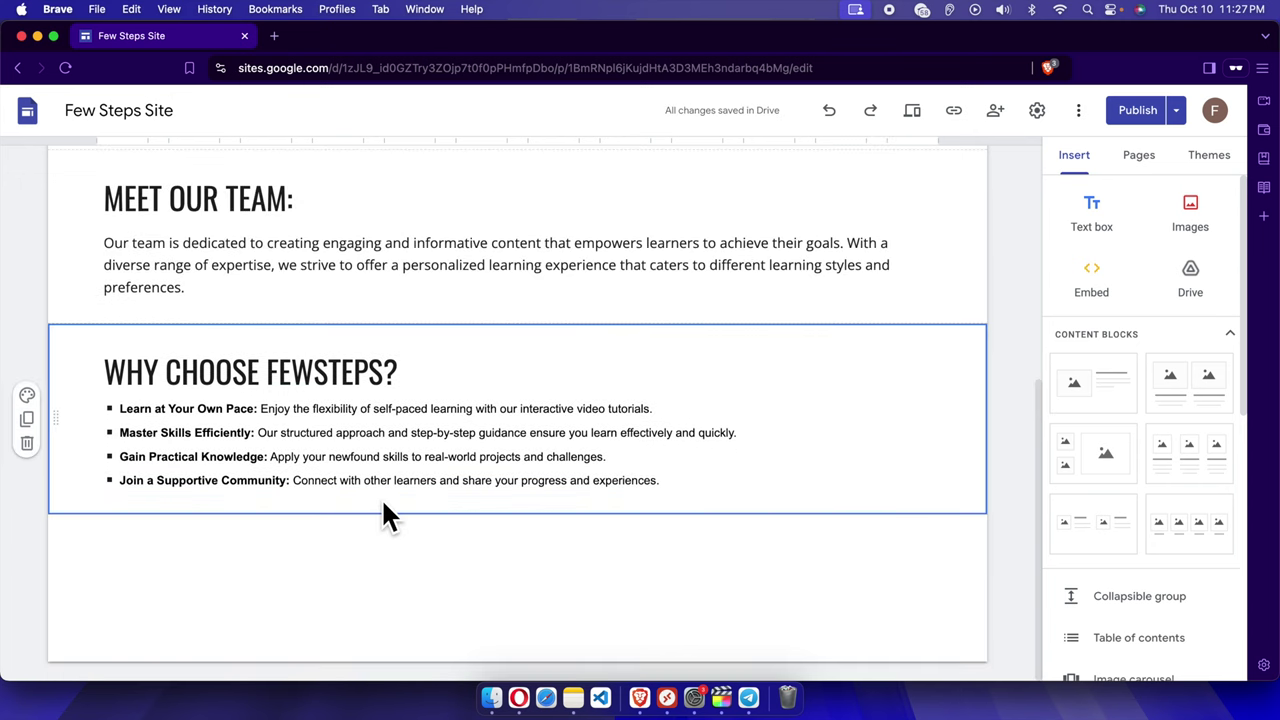
pyautogui.press('super+z')
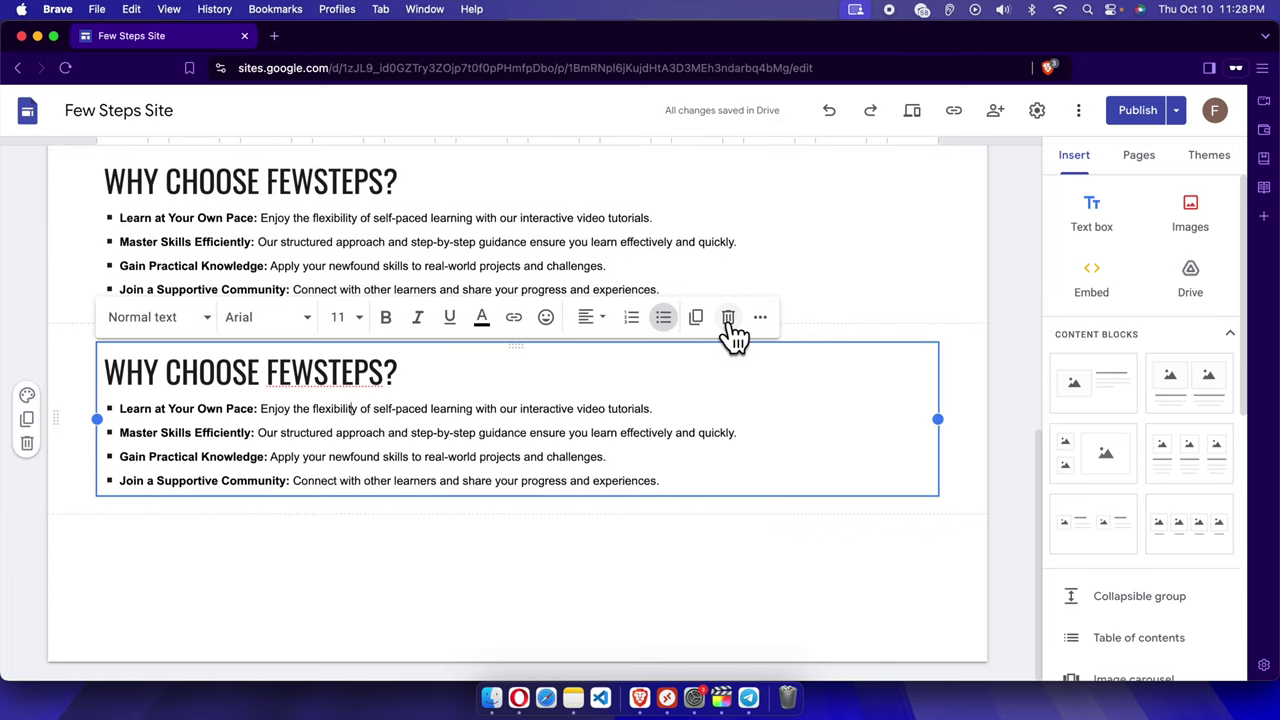
pyautogui.click(29, 446)
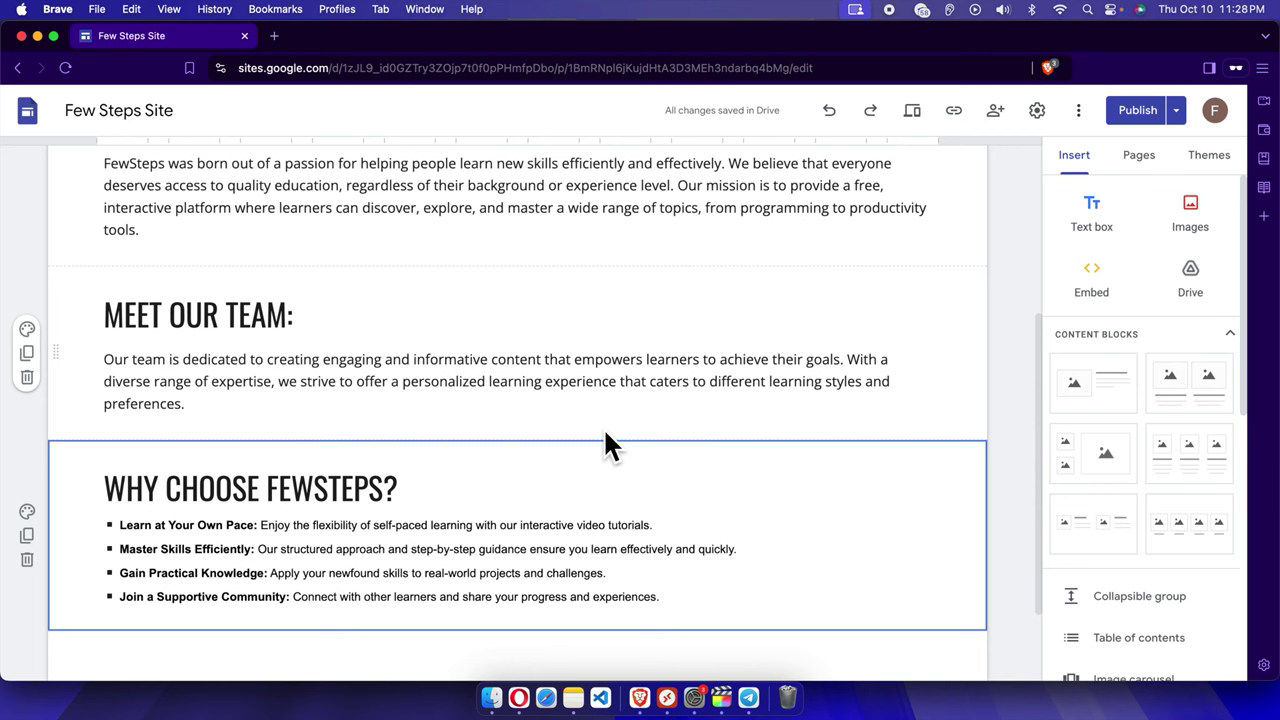
pyautogui.click(749, 523)
pyautogui.scroll(3, 500, 477)
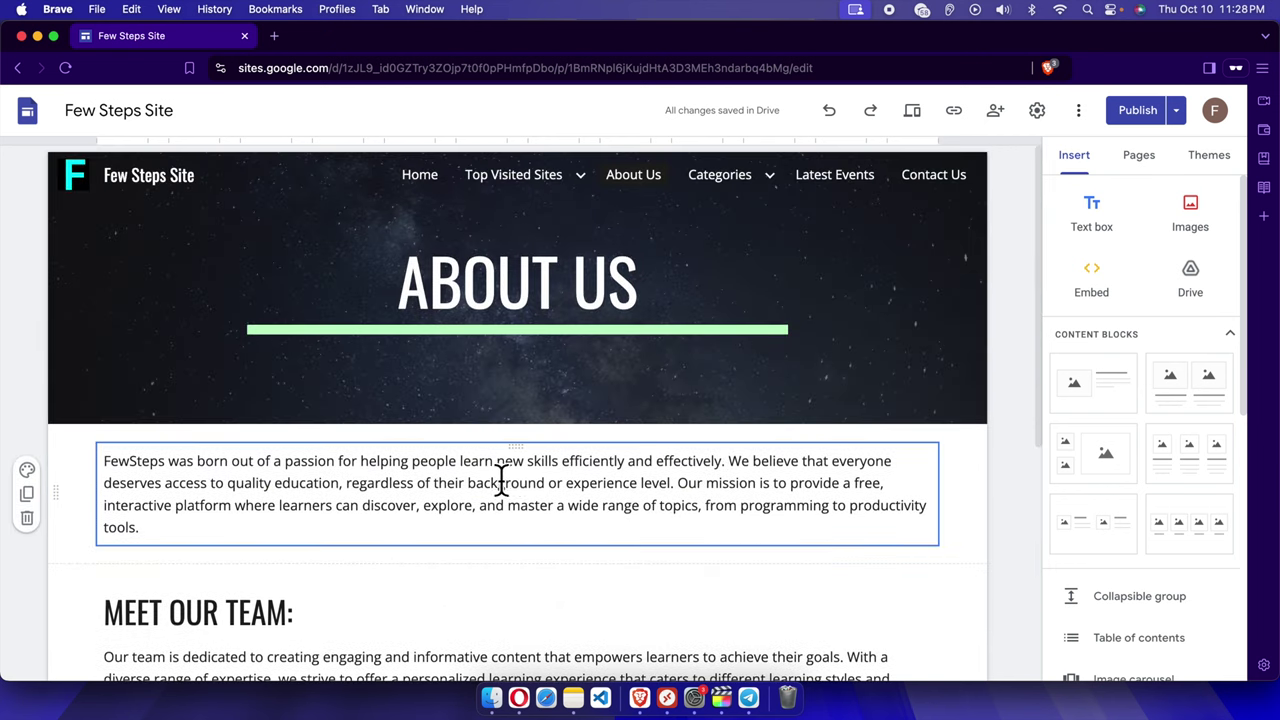
pyautogui.scroll(-3, 523, 486)
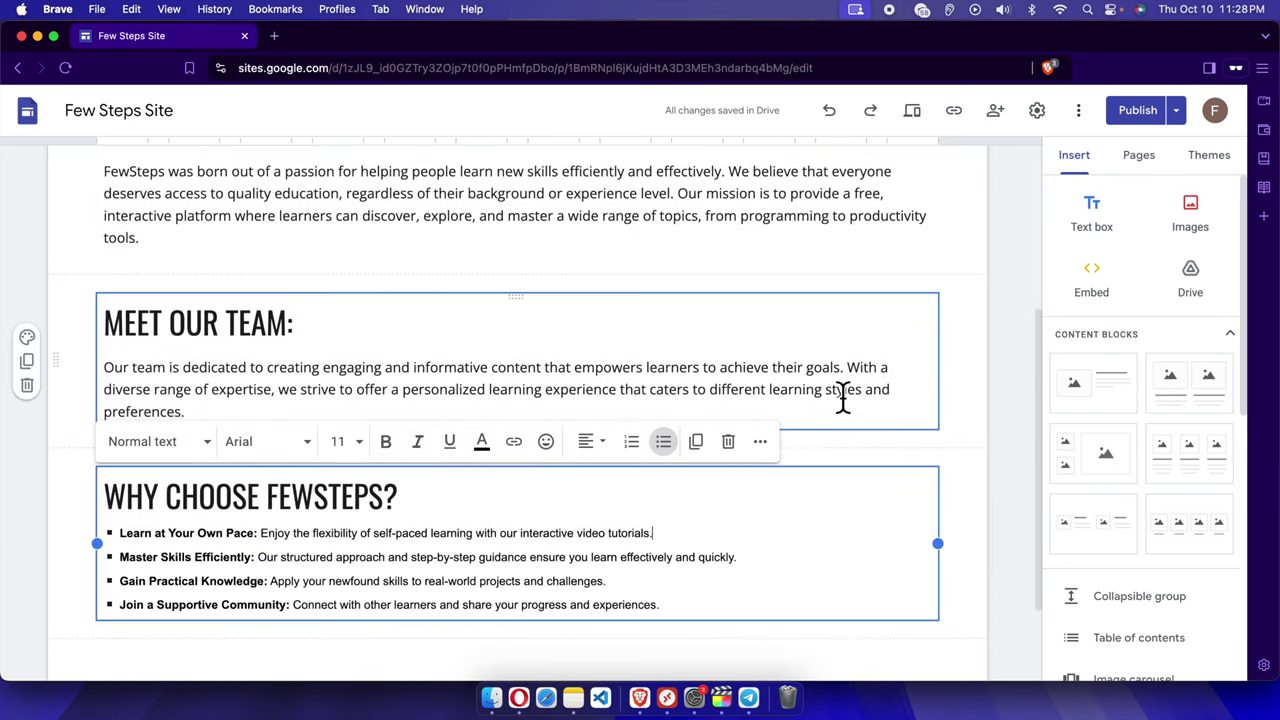
pyautogui.click(364, 335)
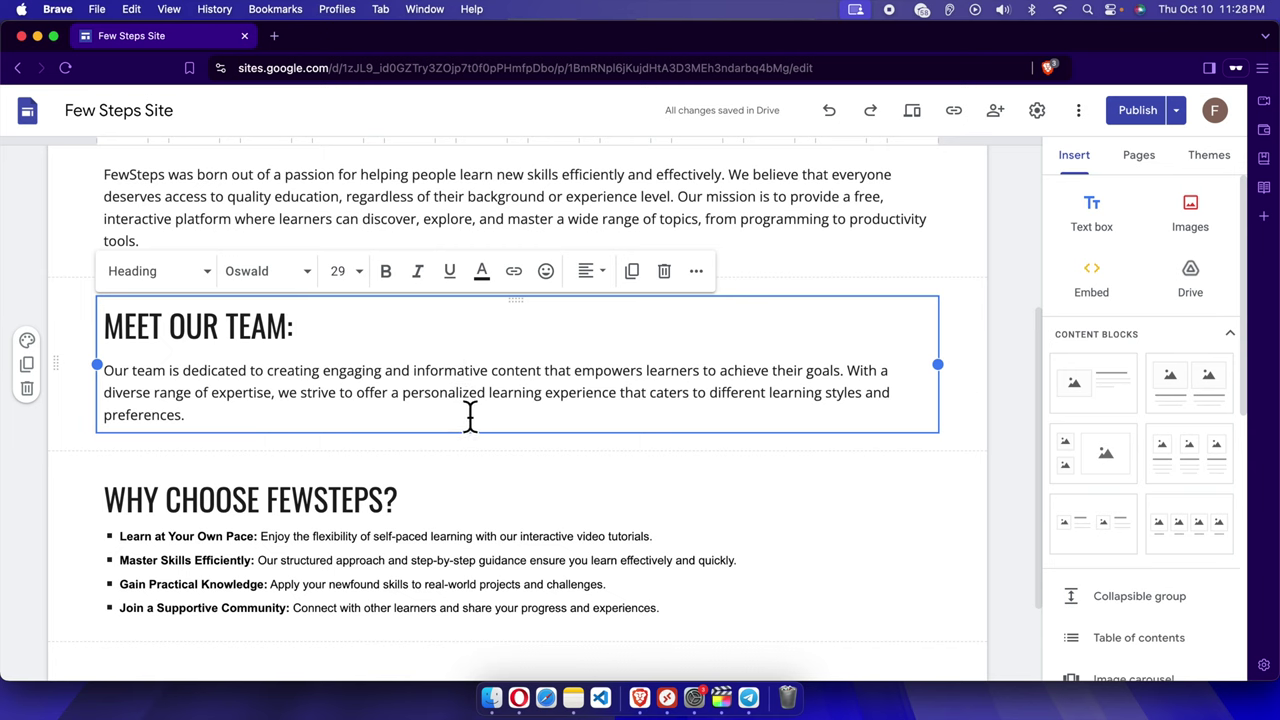
pyautogui.scroll(3, 470, 415)
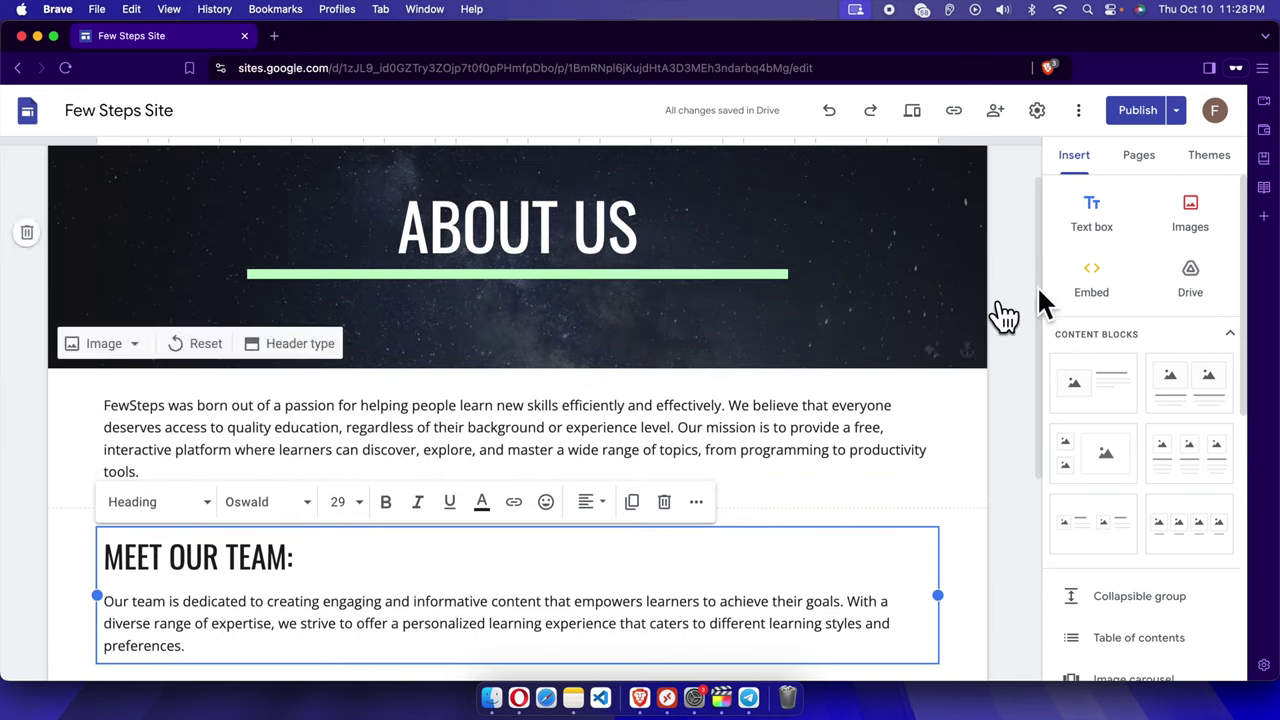
pyautogui.click(181, 440)
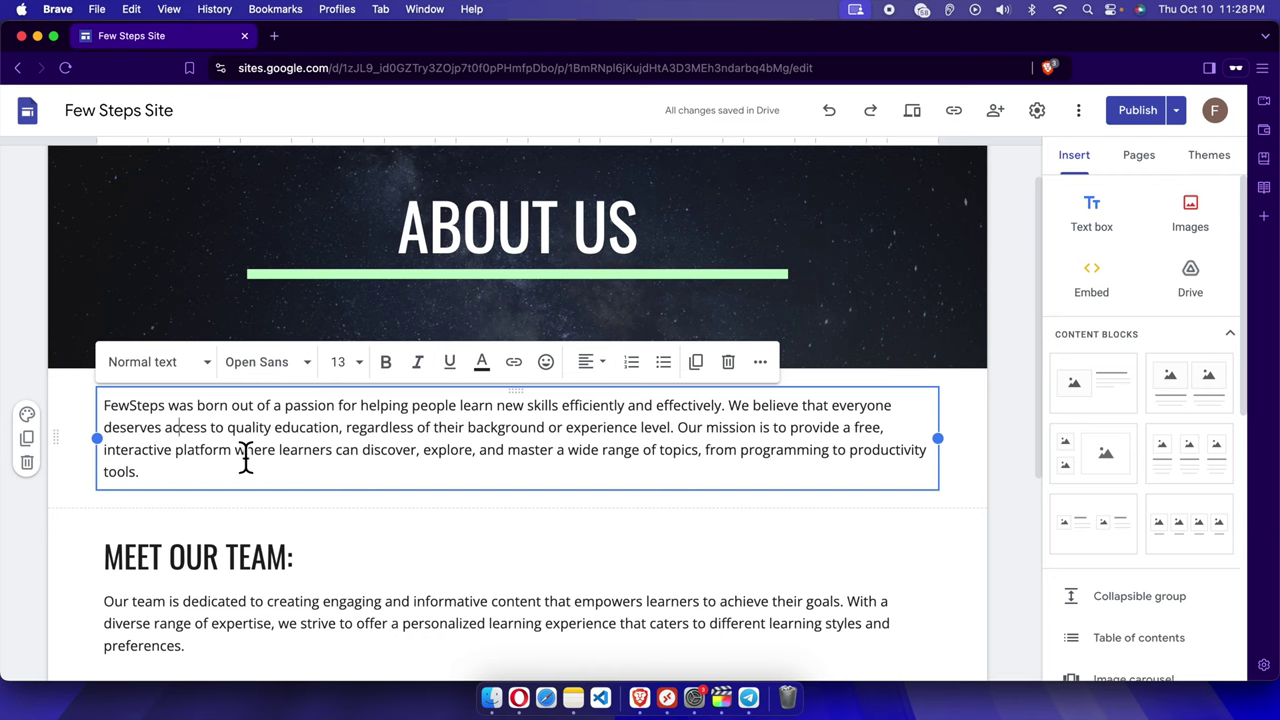
# Apply section color Style 3 (light green) to the intro paragraph section.
pyautogui.click(28, 414)
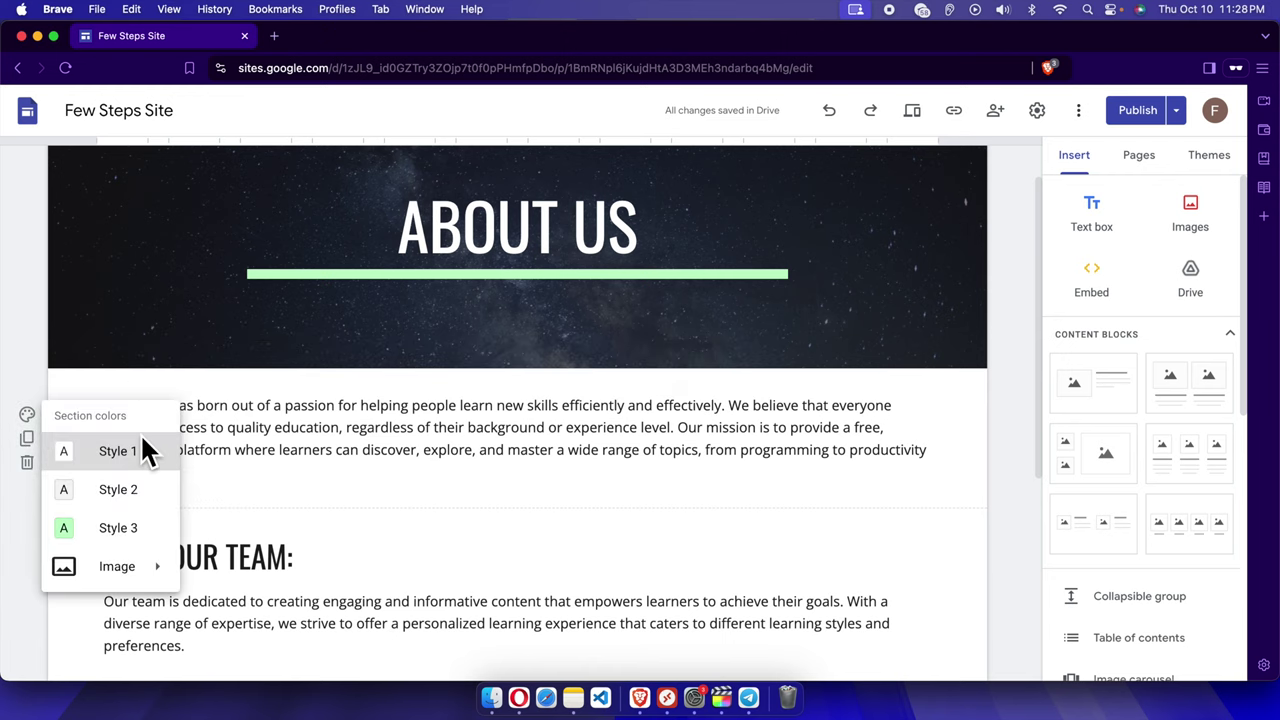
pyautogui.moveTo(66, 566)
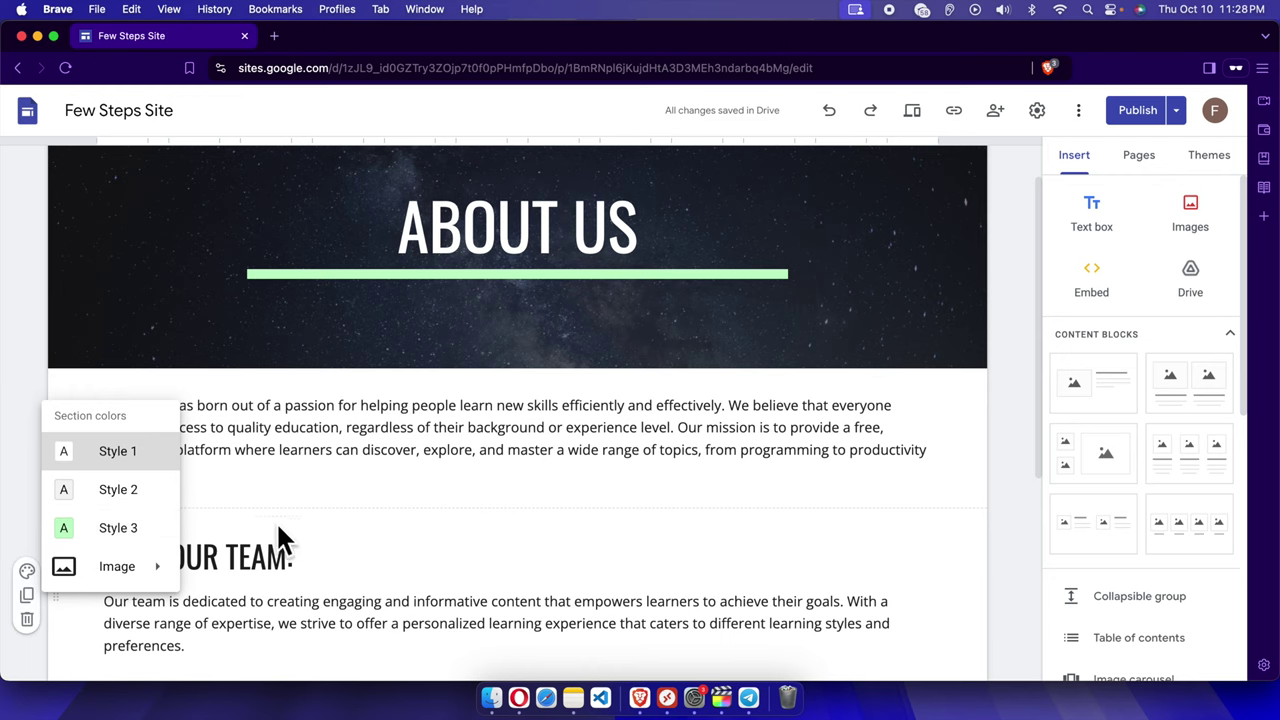
pyautogui.click(118, 528)
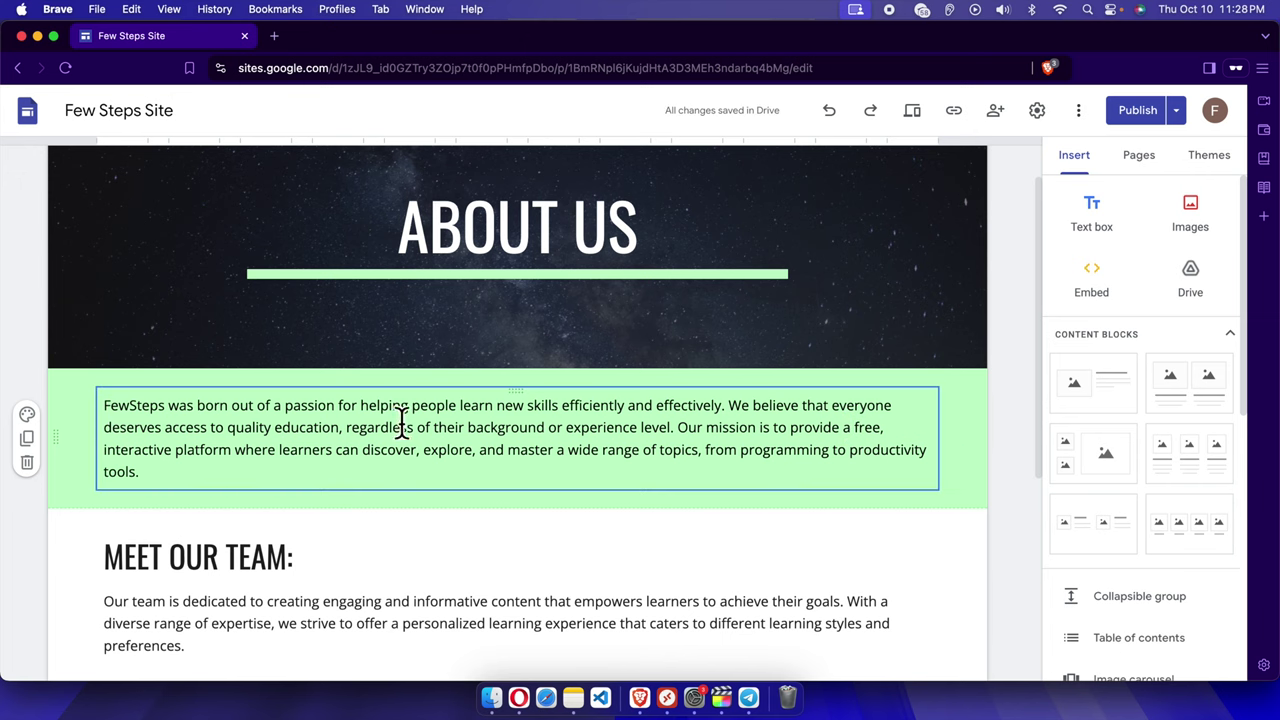
# Show the site themes, with Impression and its green colour selected.
pyautogui.click(1209, 160)
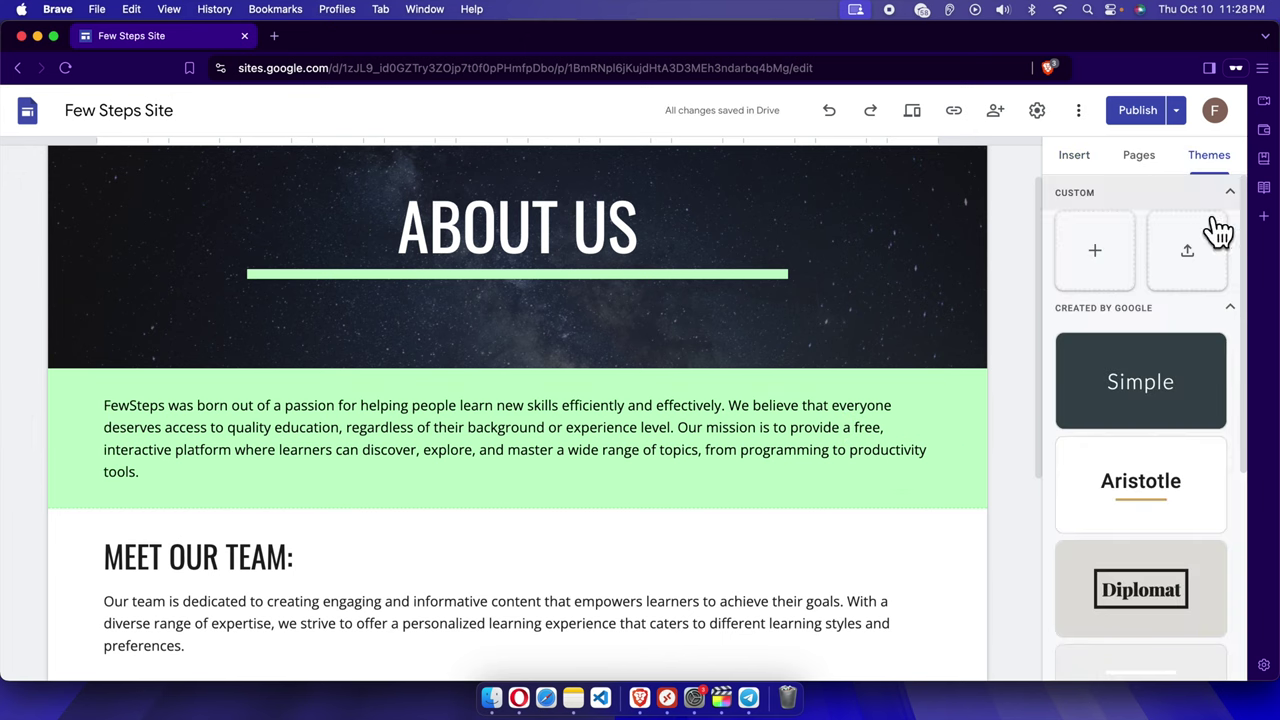
pyautogui.scroll(-5, 1176, 490)
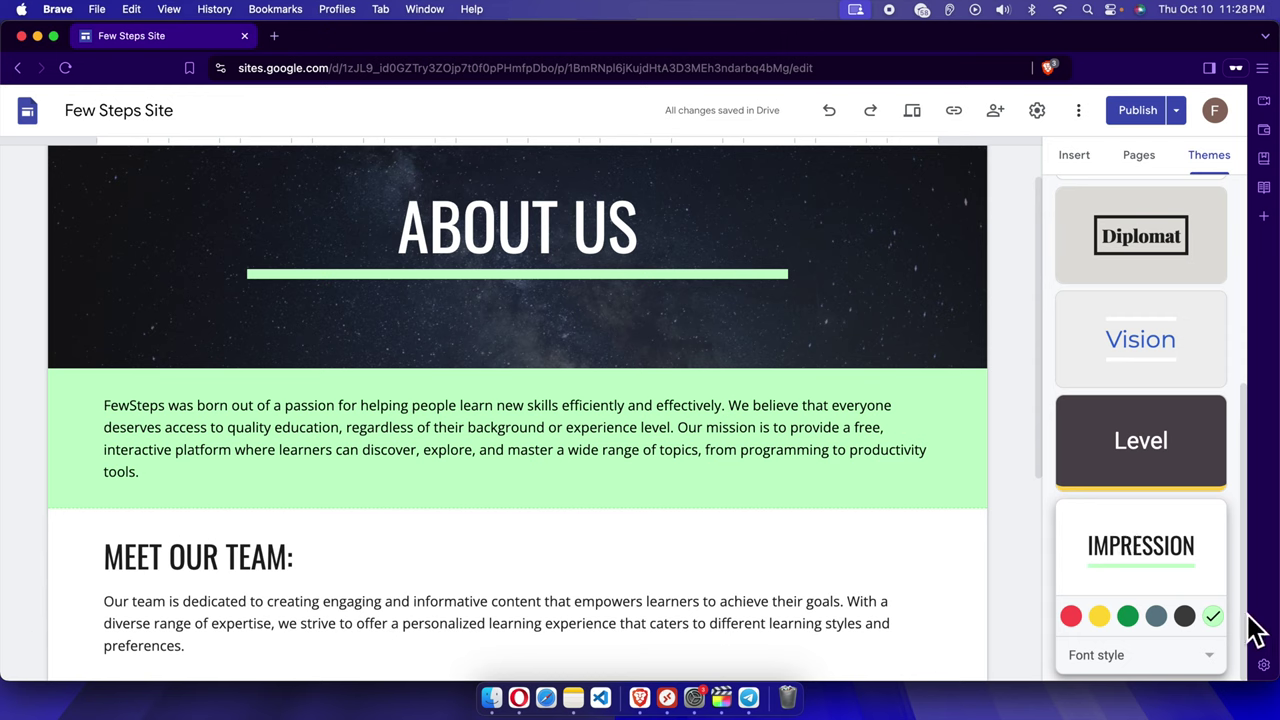
pyautogui.click(601, 430)
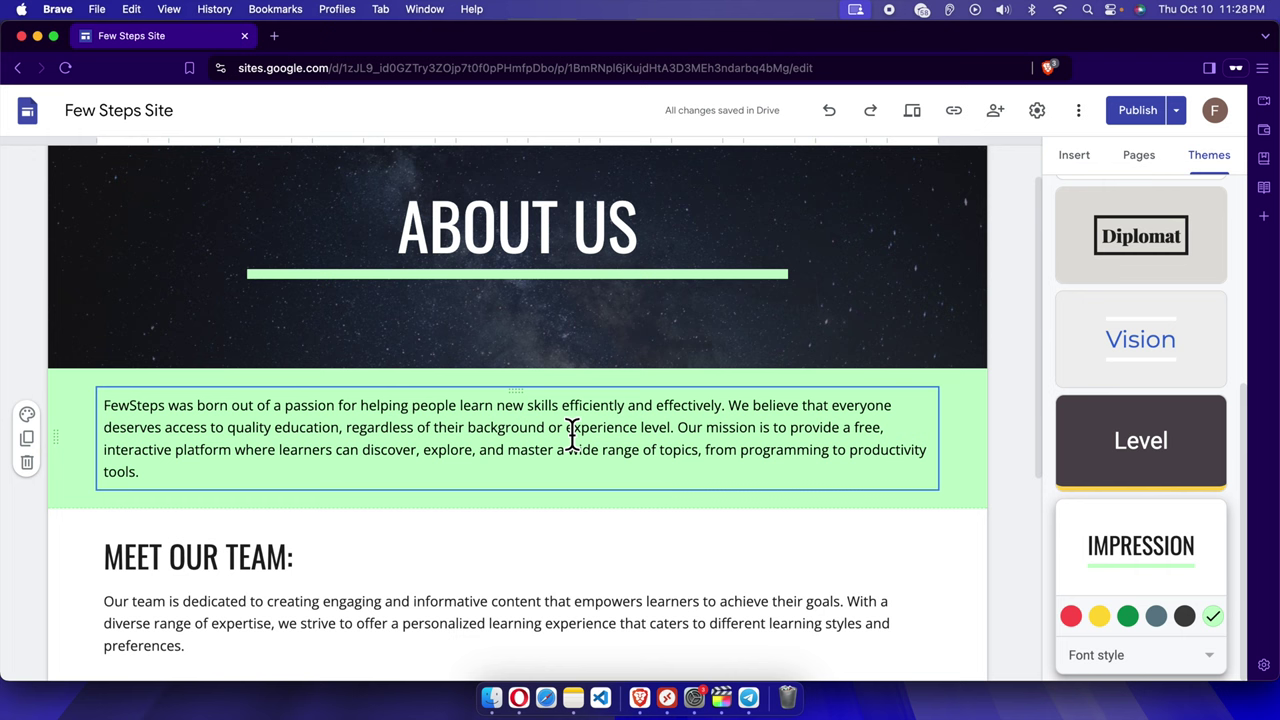
pyautogui.scroll(-2, 300, 500)
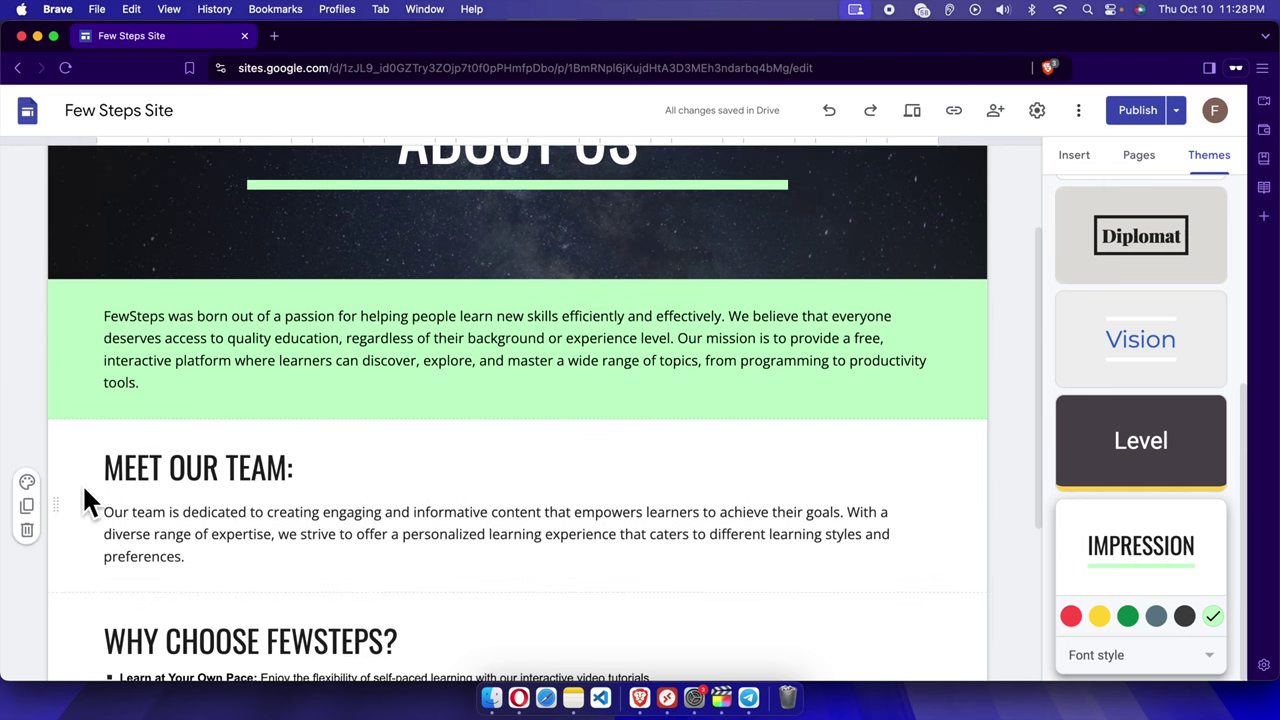
# Apply section color Style 3 to the Meet Our Team and Why Choose FewSteps? sections.
pyautogui.click(27, 481)
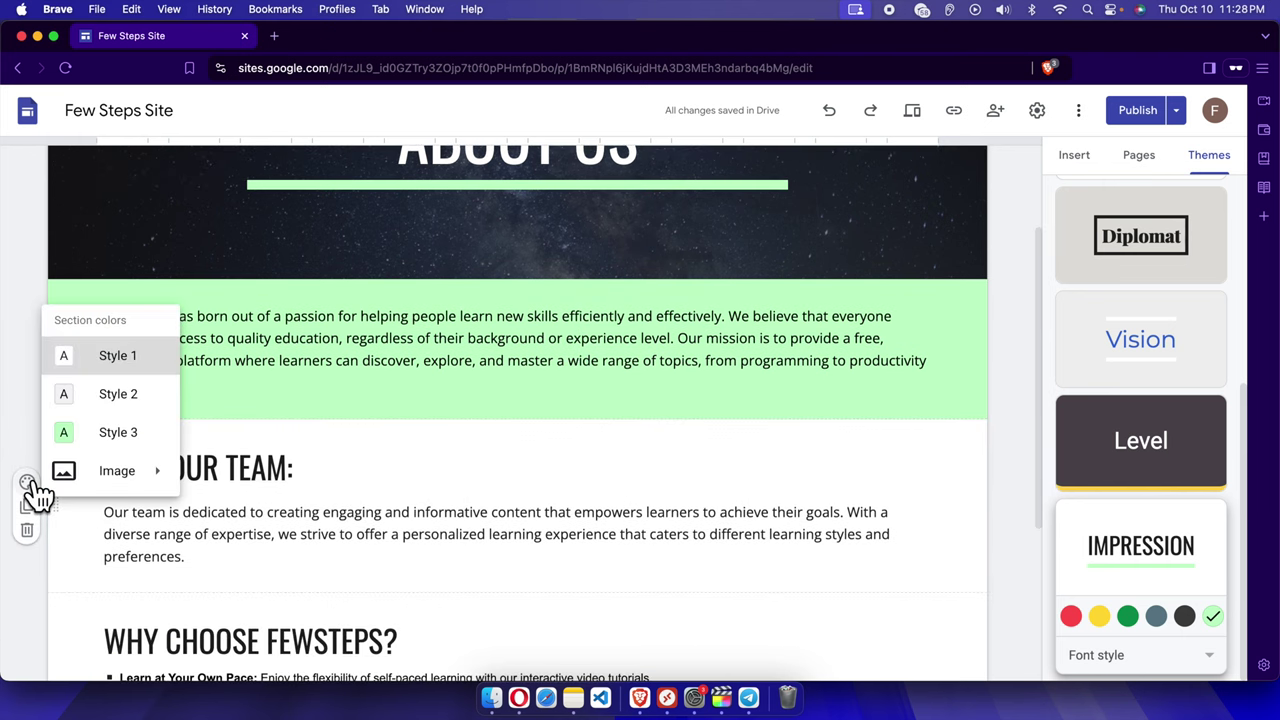
pyautogui.click(118, 436)
pyautogui.scroll(-5, 366, 508)
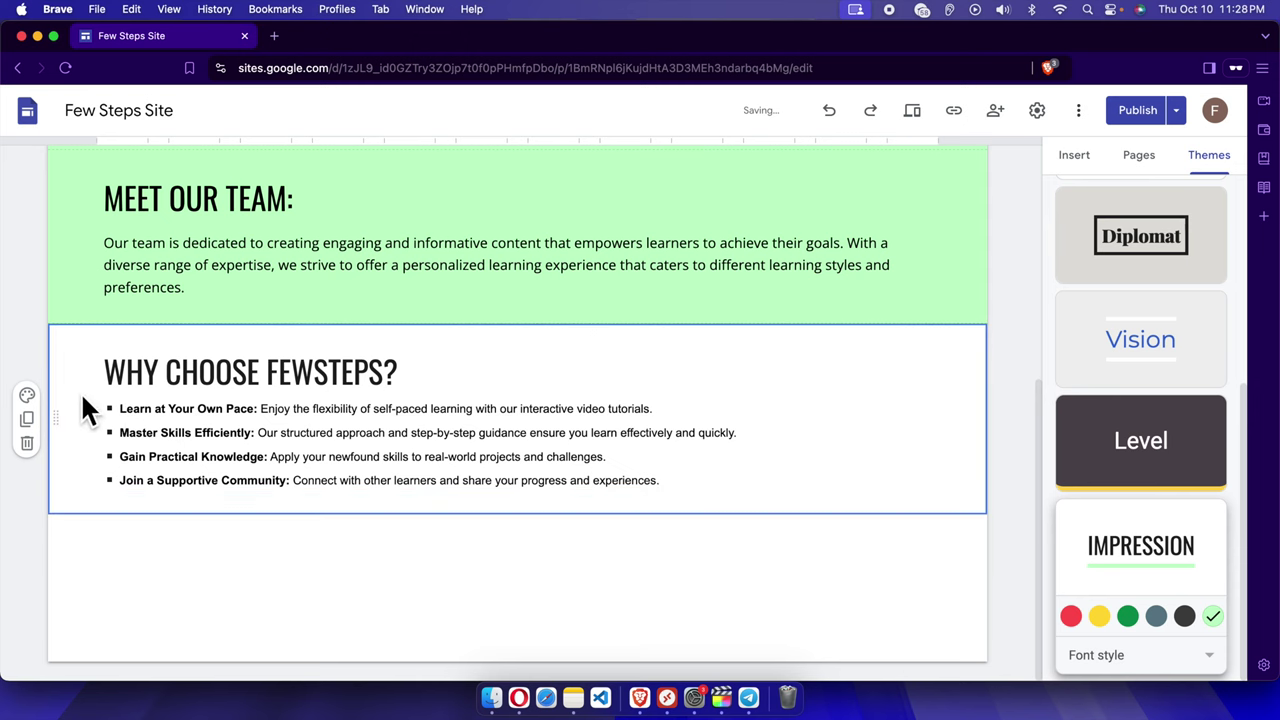
pyautogui.click(27, 395)
pyautogui.click(112, 507)
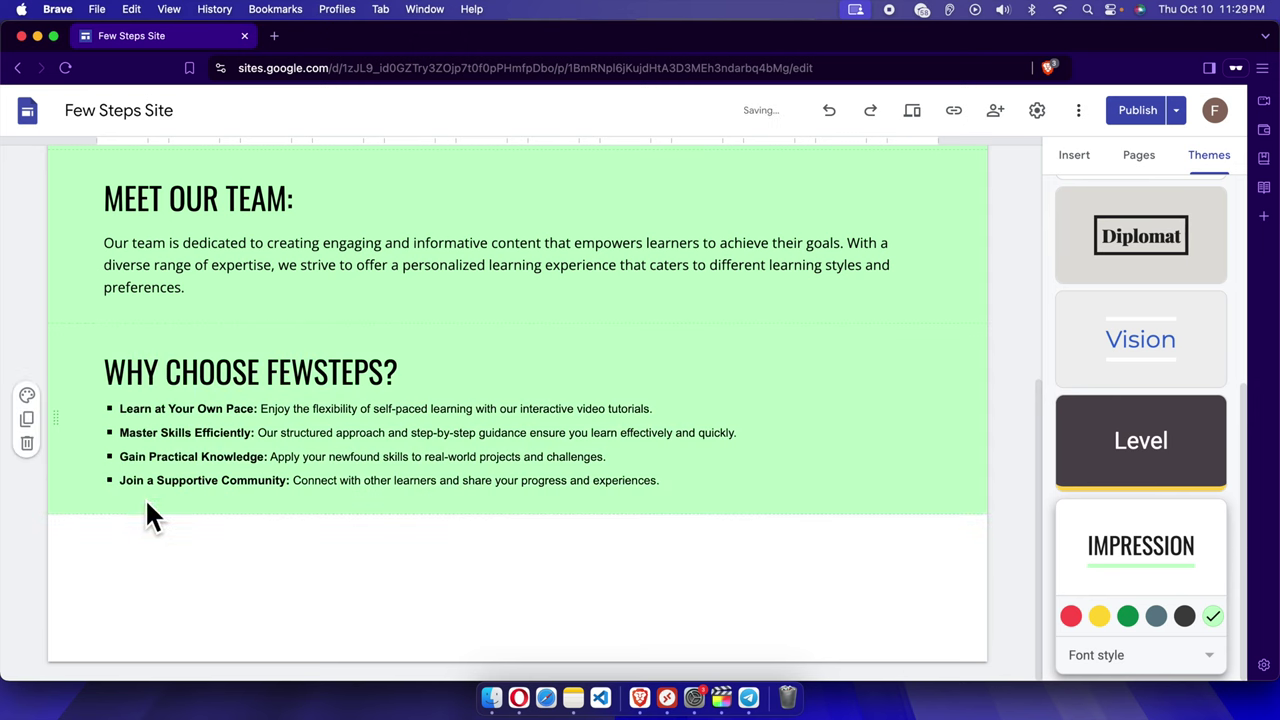
pyautogui.scroll(10, 714, 371)
pyautogui.scroll(3, 325, 362)
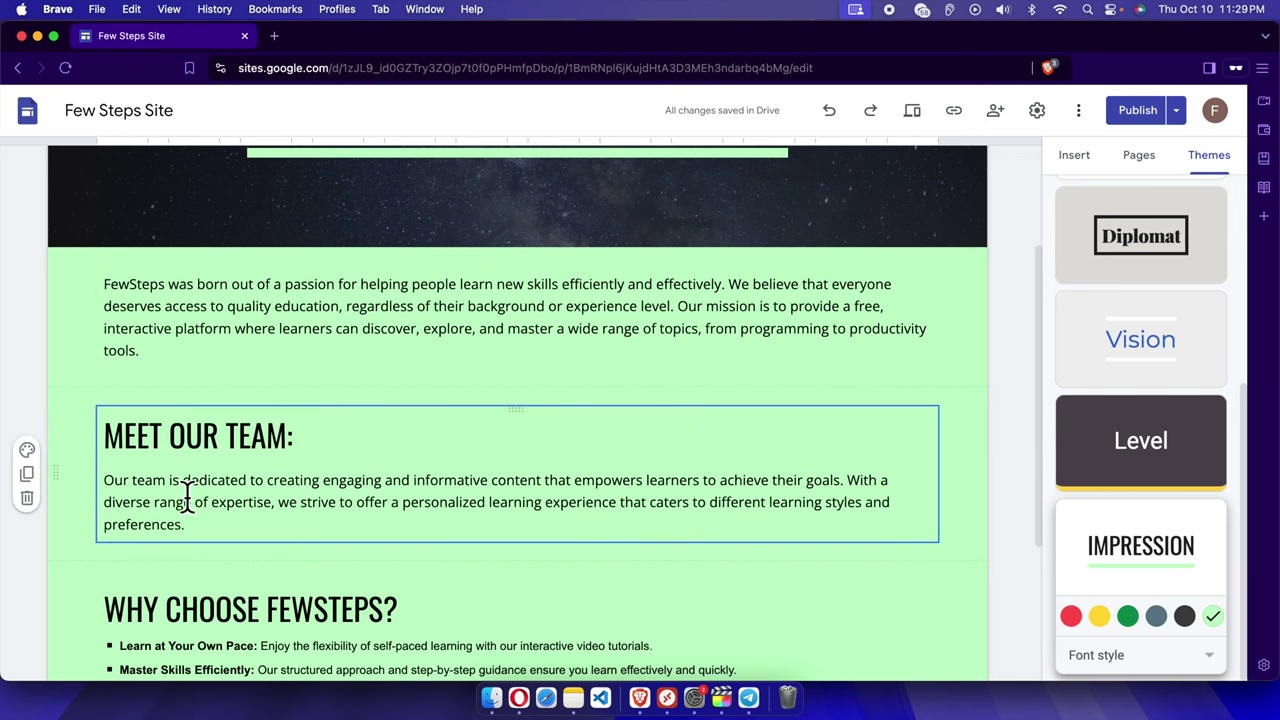
pyautogui.scroll(-2, 180, 415)
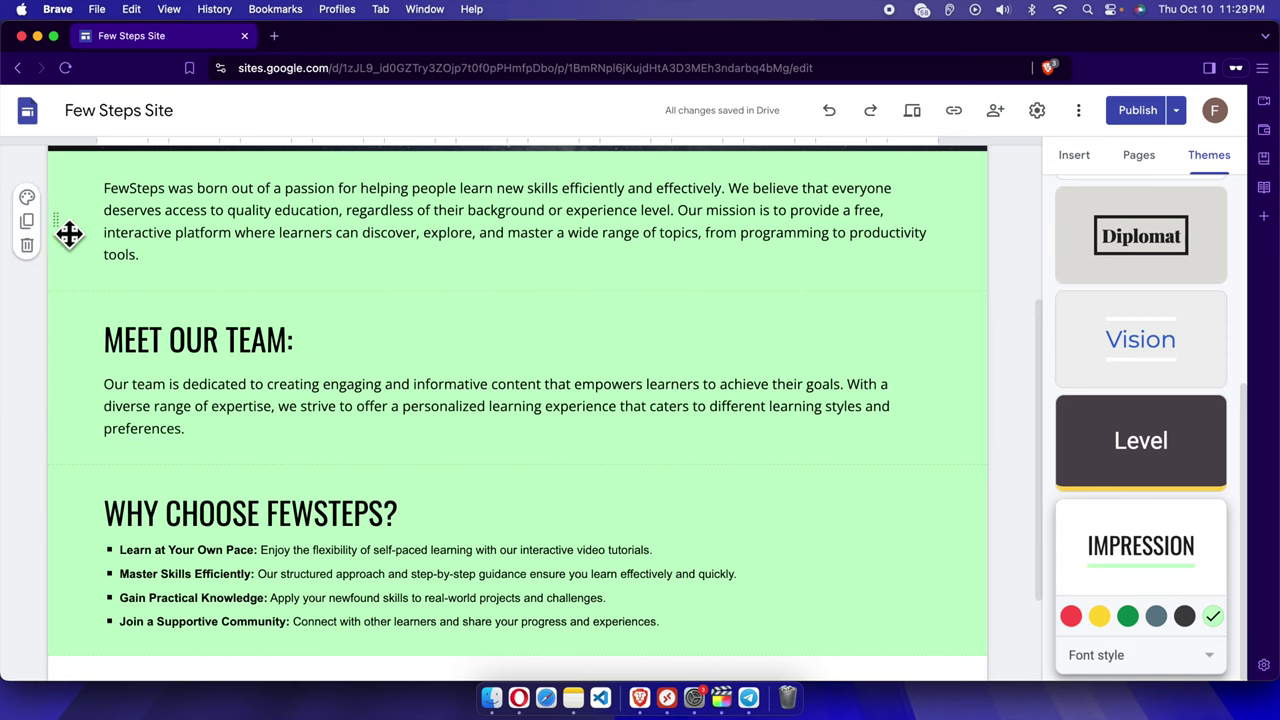
pyautogui.moveTo(64, 391); pyautogui.dragTo(81, 481)
pyautogui.scroll(-3, 243, 514)
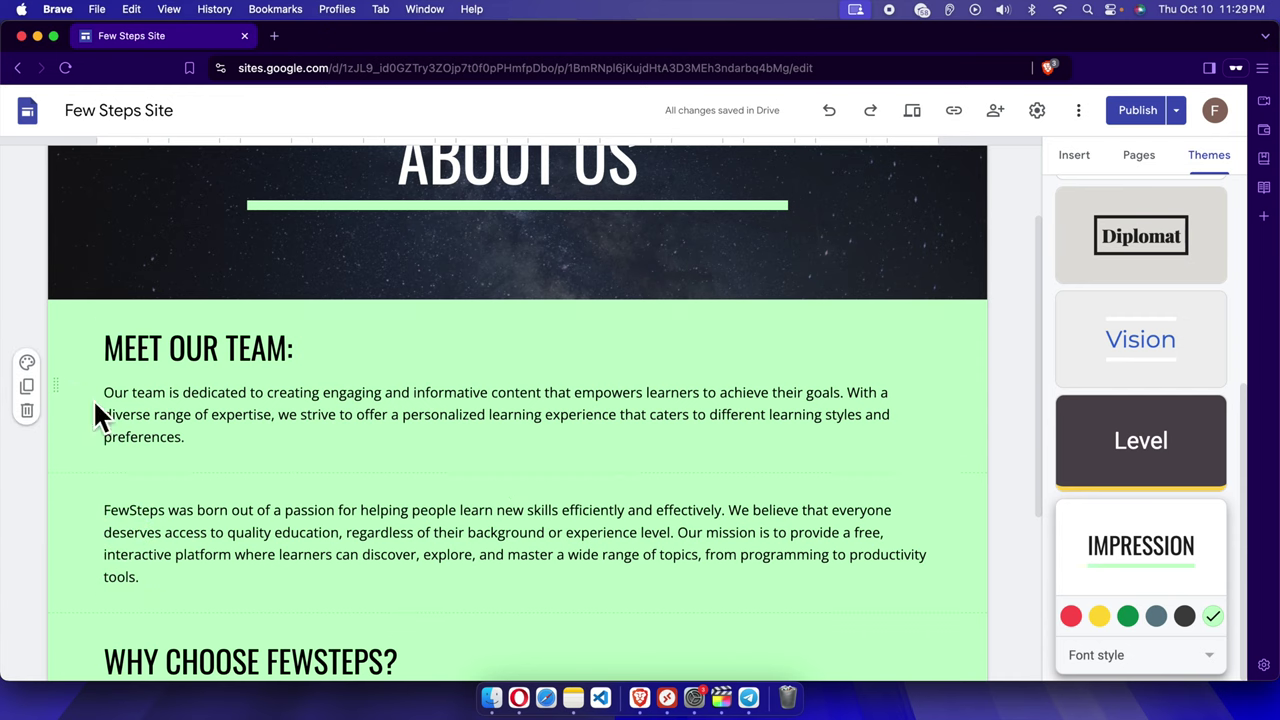
pyautogui.moveTo(68, 396); pyautogui.dragTo(75, 566)
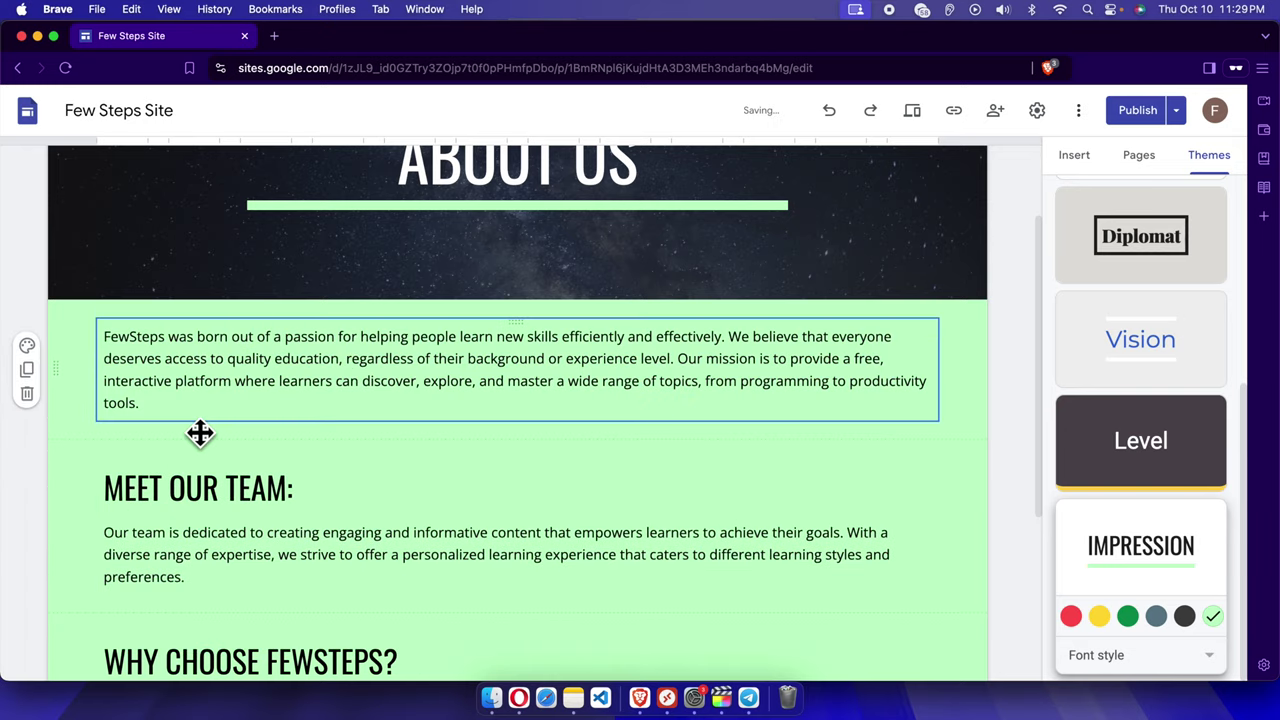
pyautogui.scroll(-3, 373, 503)
pyautogui.scroll(5, 373, 503)
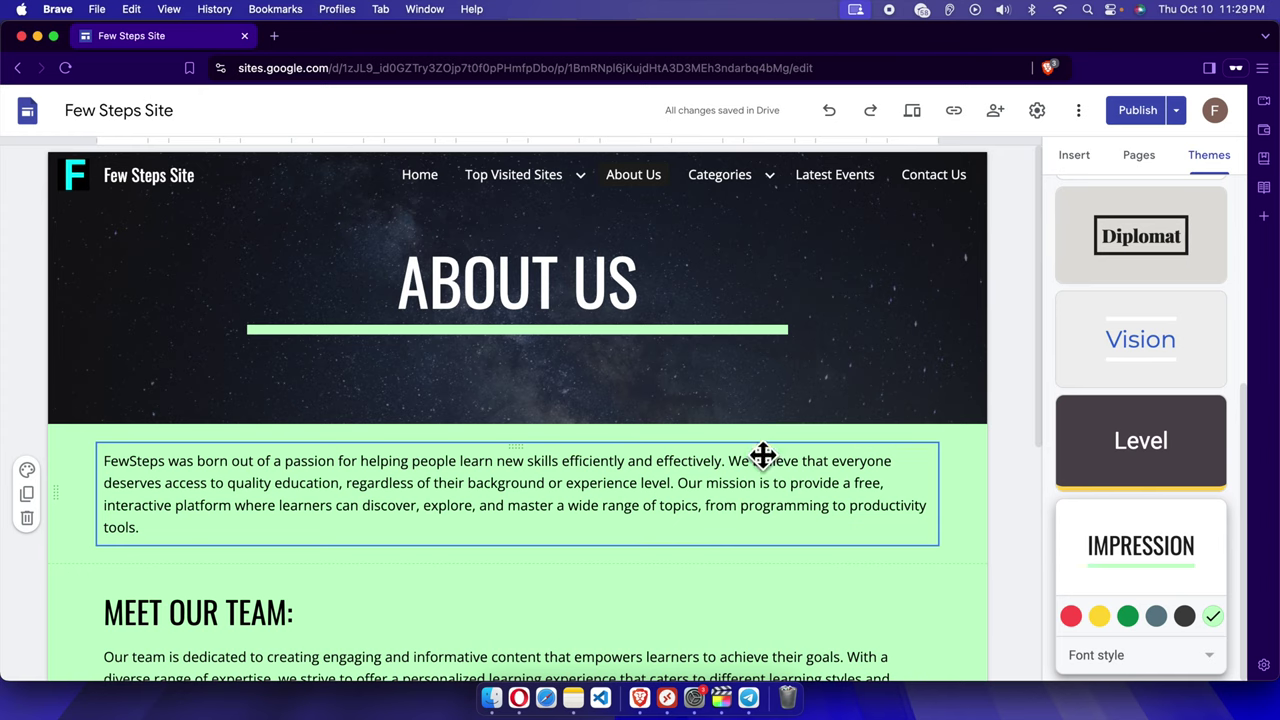
# Review the draft changes to the About Us page, then publish the site.
pyautogui.click(1138, 116)
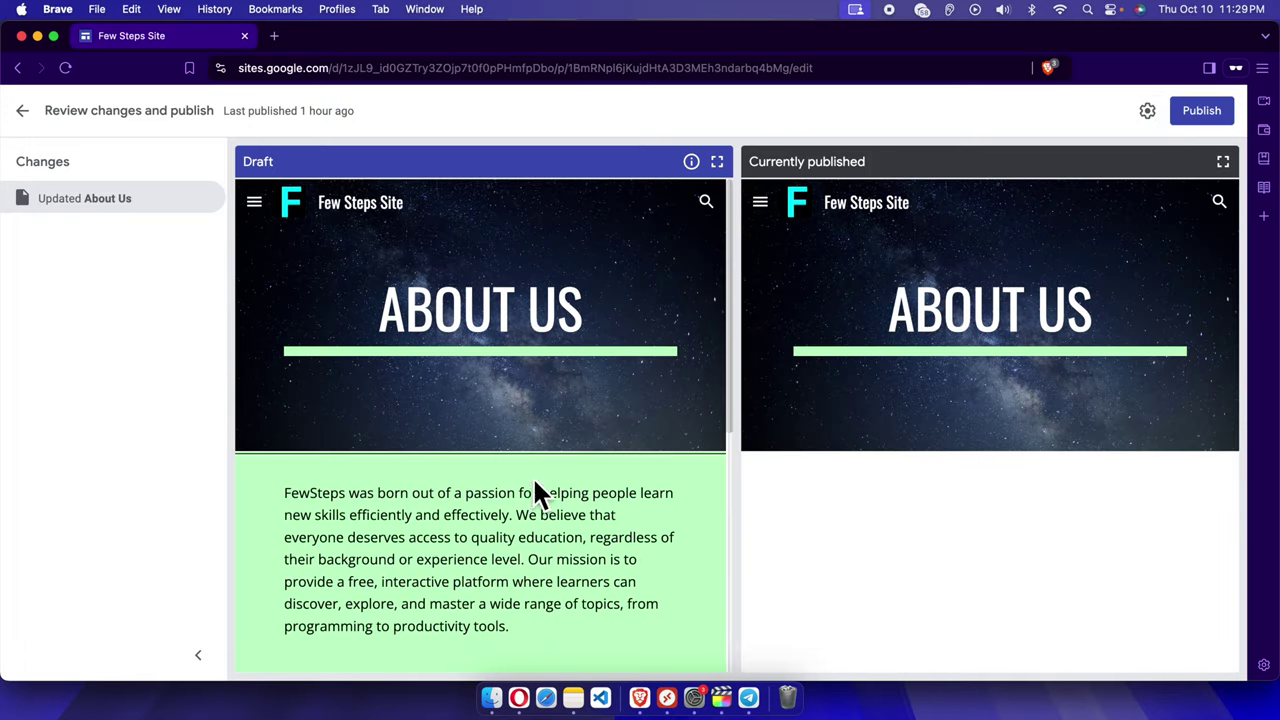
pyautogui.scroll(-3, 473, 400)
pyautogui.scroll(-5, 476, 430)
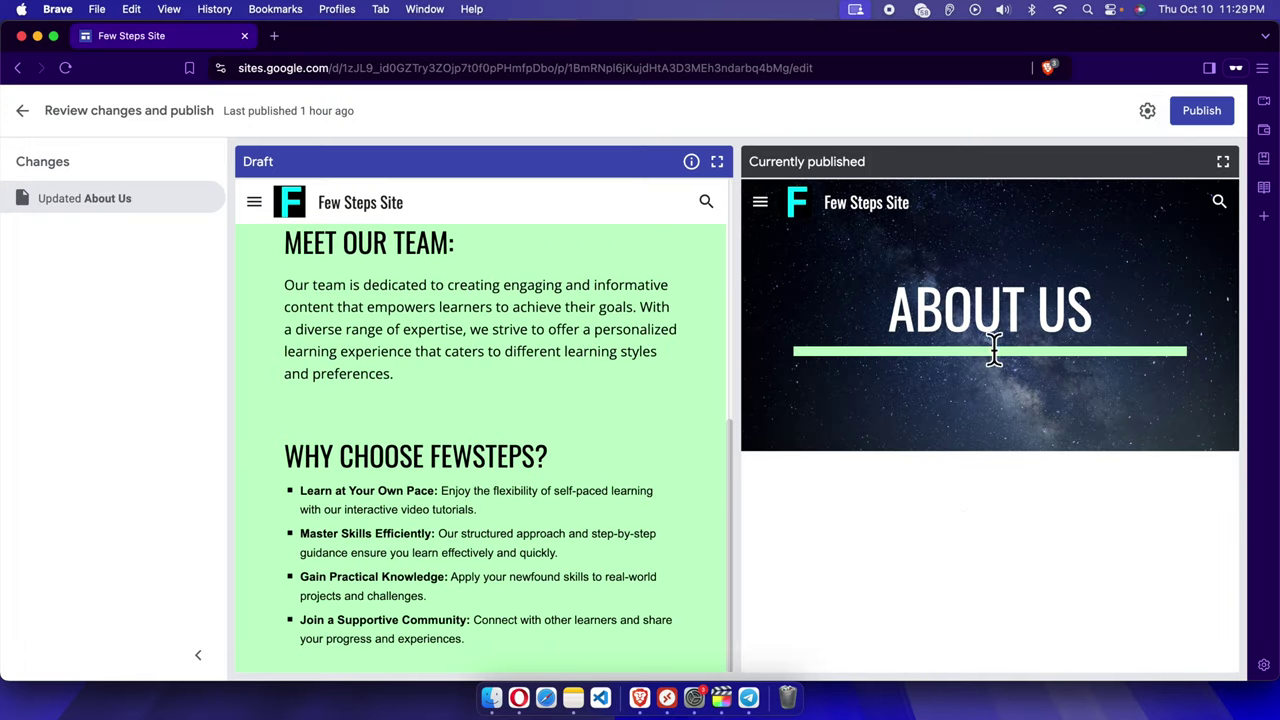
pyautogui.click(1190, 122)
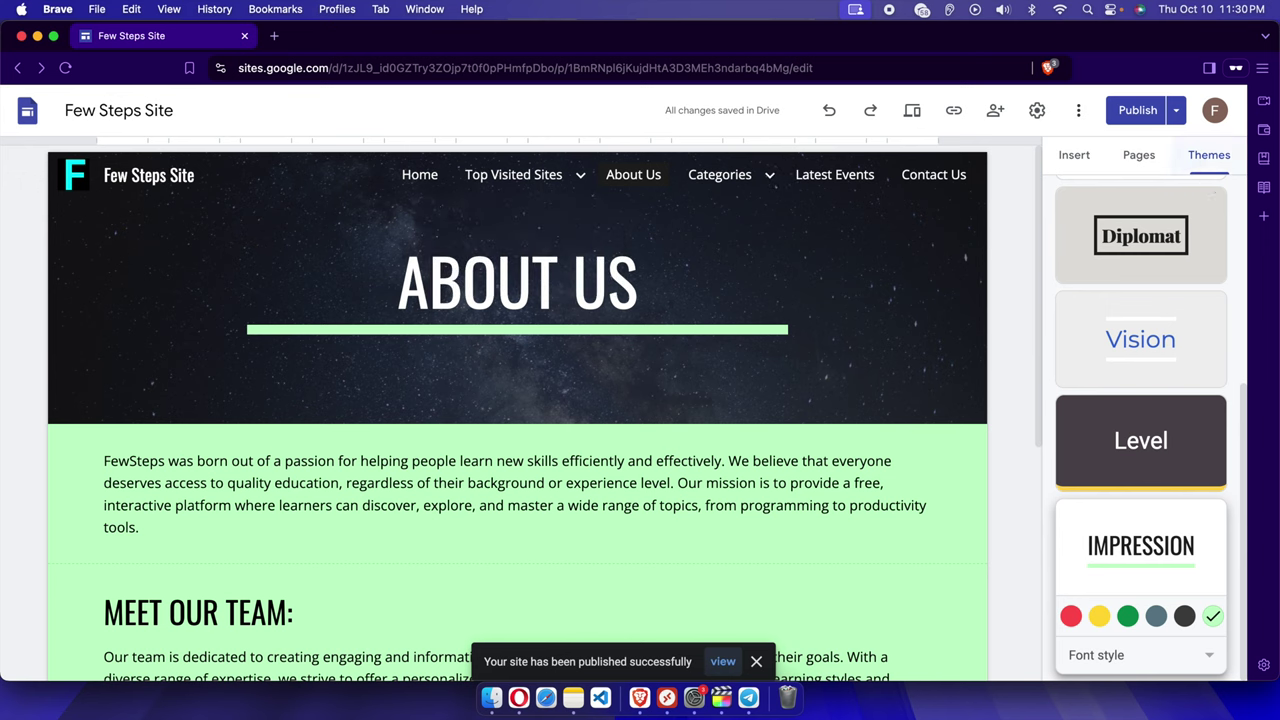
# View the published site from the Publish dropdown's View published site option.
pyautogui.click(1180, 116)
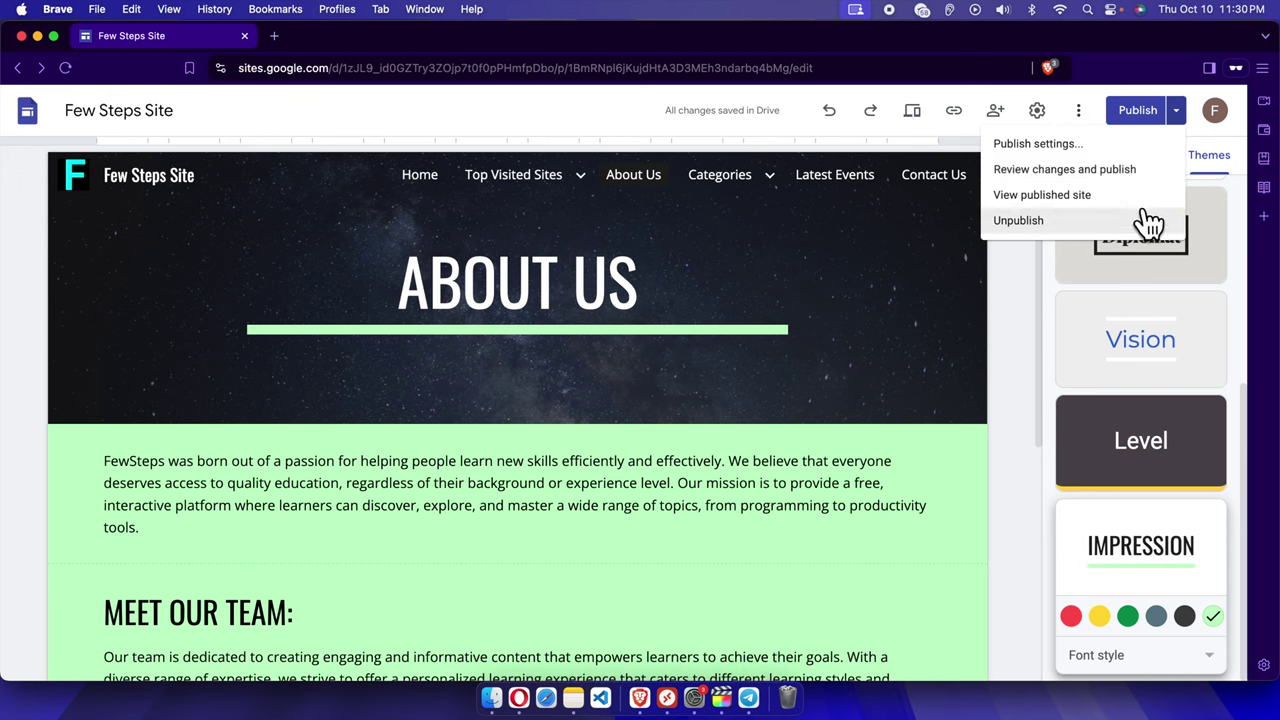
pyautogui.click(1082, 206)
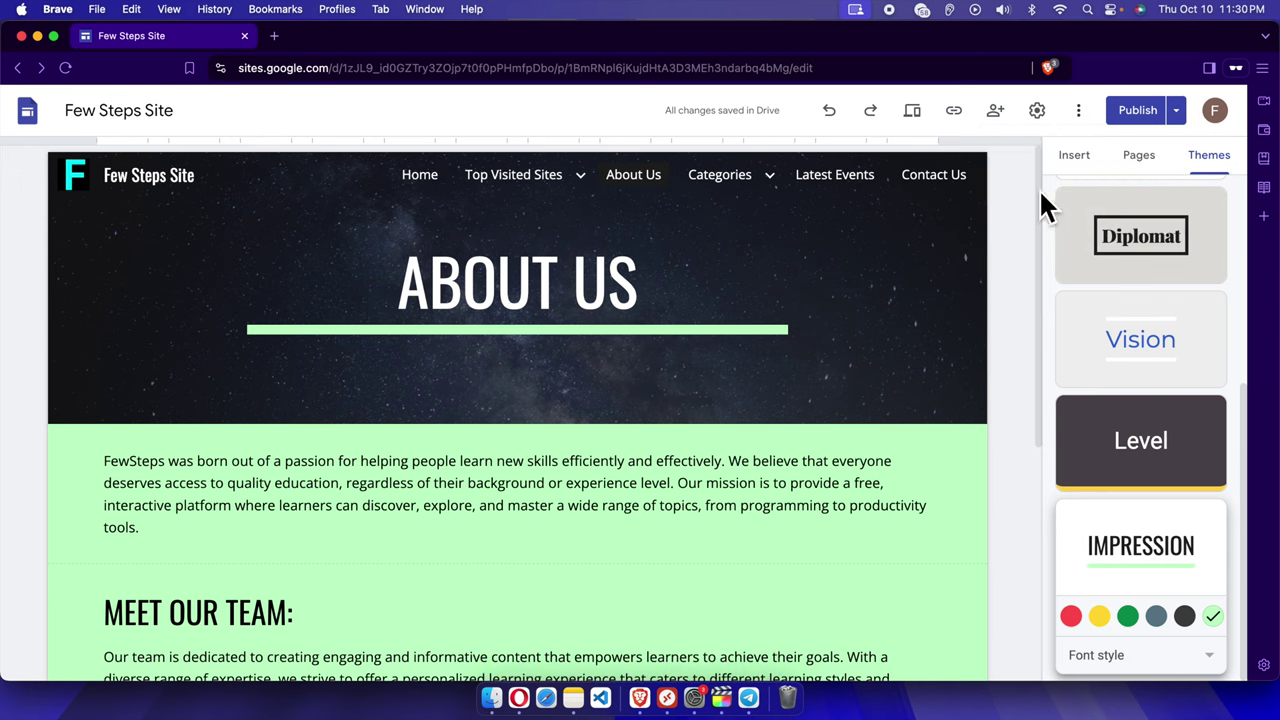
pyautogui.click(1176, 116)
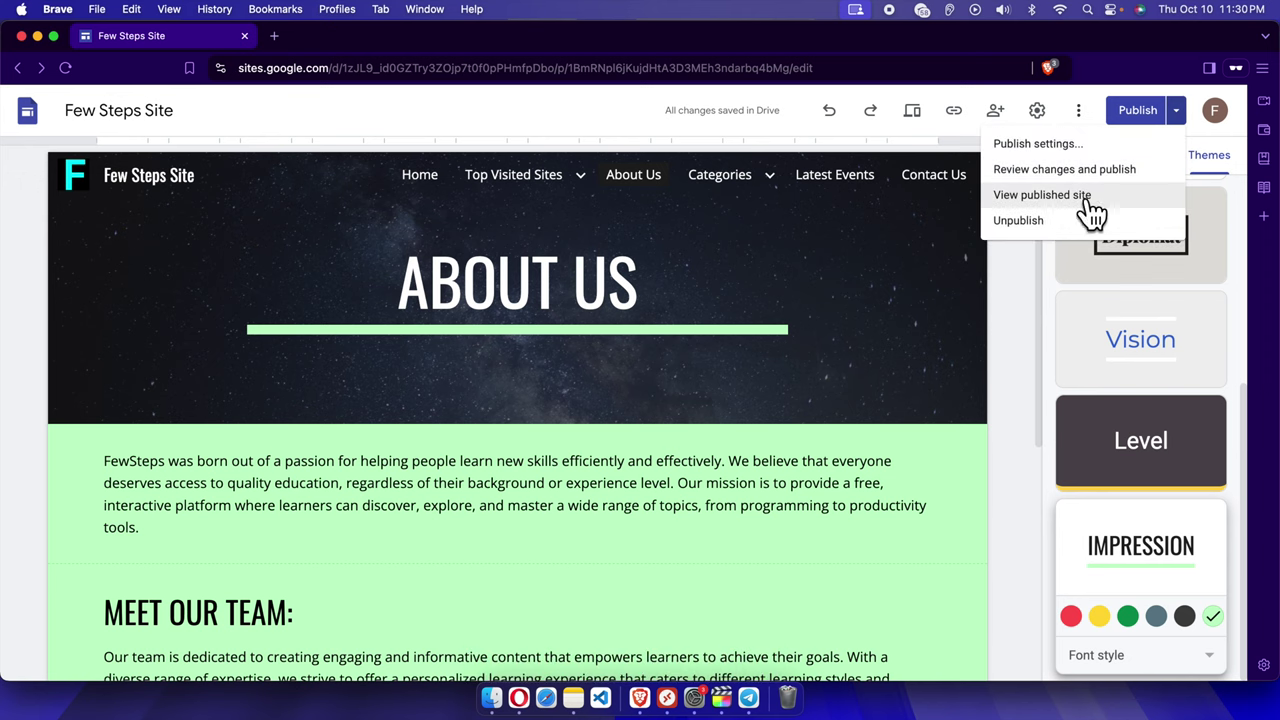
pyautogui.click(1066, 206)
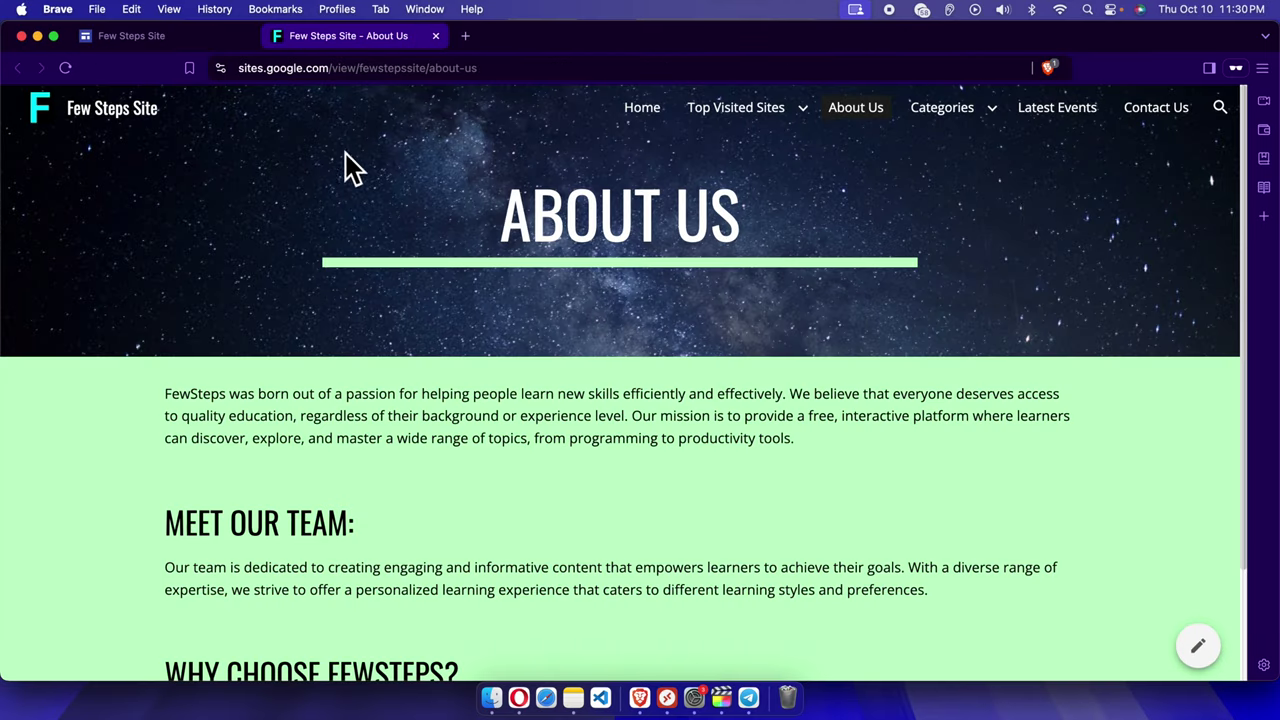
pyautogui.scroll(-3, 563, 372)
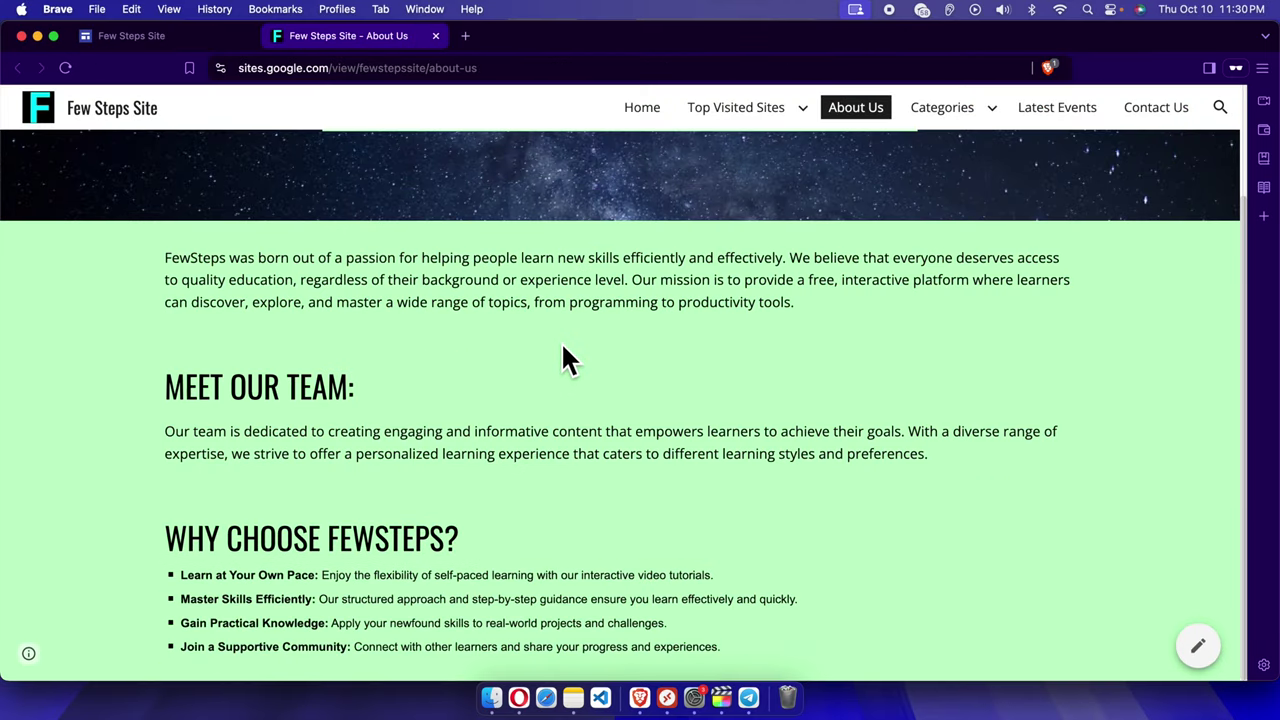
pyautogui.scroll(3, 566, 366)
pyautogui.scroll(-3, 532, 418)
pyautogui.moveTo(166, 260); pyautogui.dragTo(731, 609)
pyautogui.click(715, 615)
pyautogui.scroll(3, 862, 512)
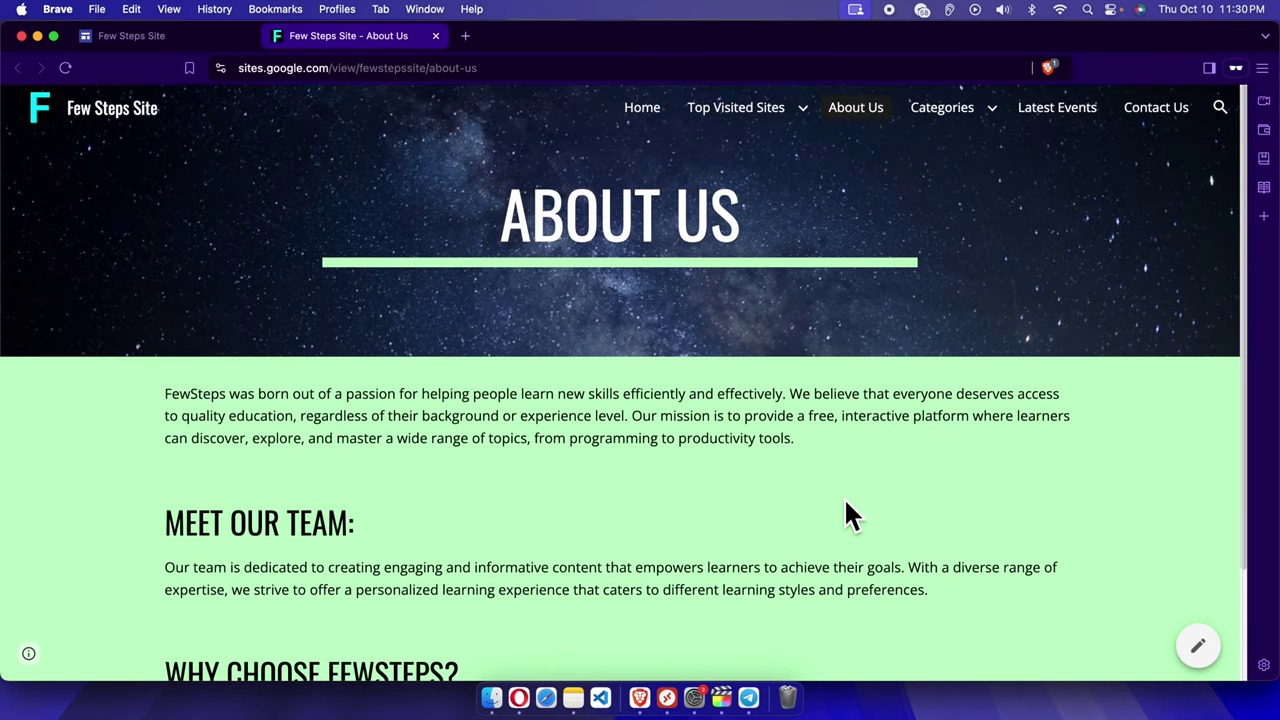